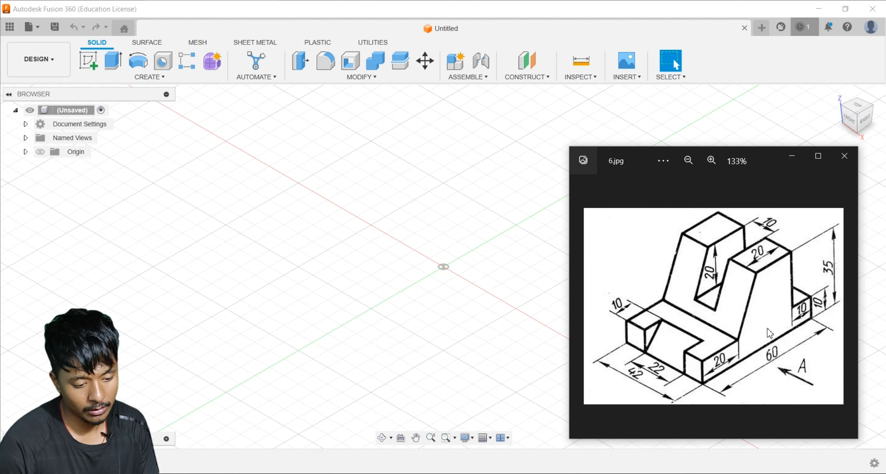
# - Sketch a 60 mm wide, 42 mm high rectangle on the horizontal XY plane with its corner at the origin
pyautogui.click(401, 294)
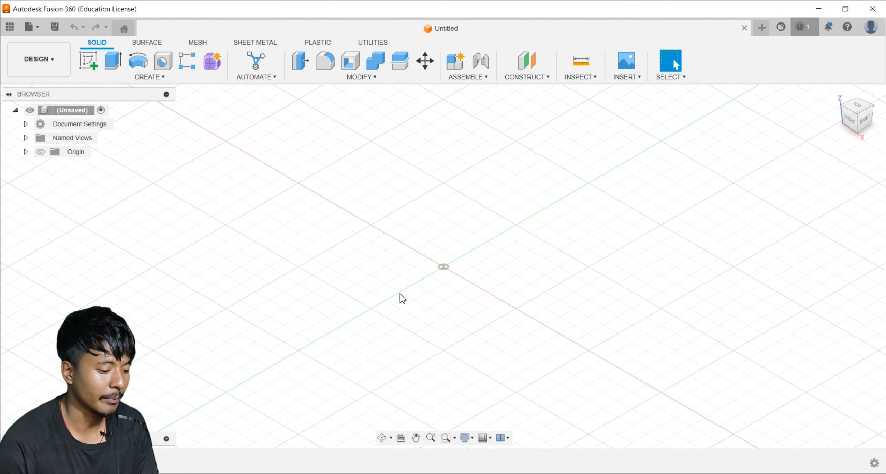
pyautogui.click(91, 72)
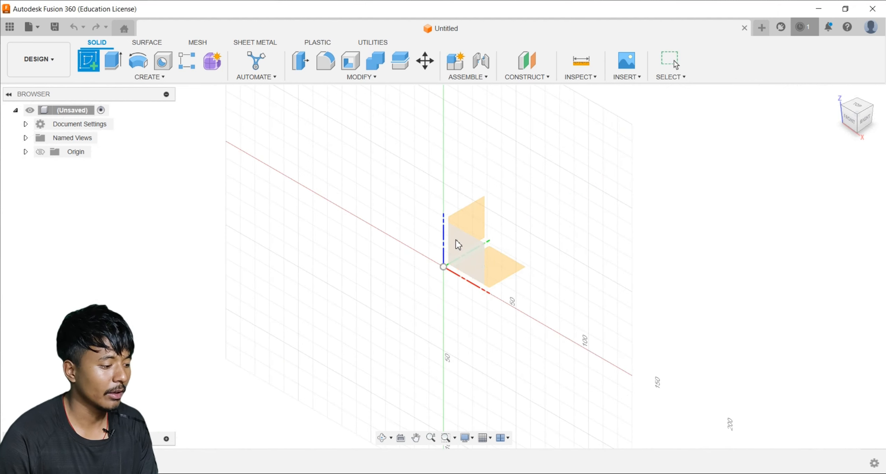
pyautogui.click(509, 268)
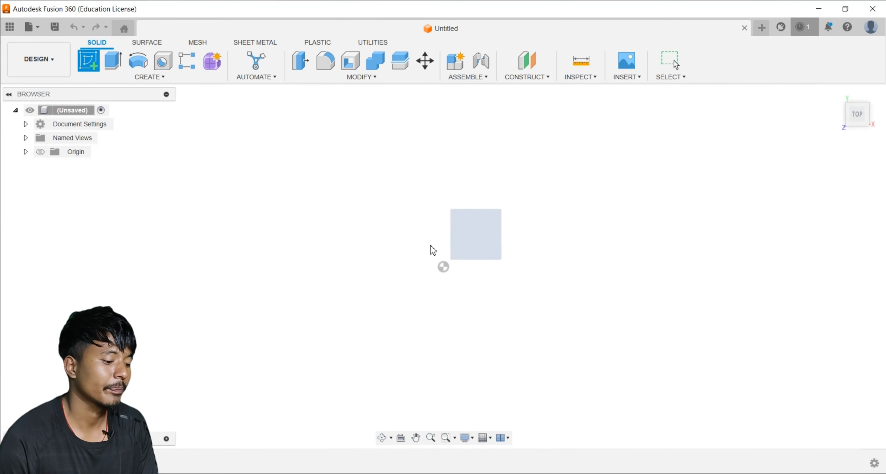
pyautogui.press('r')
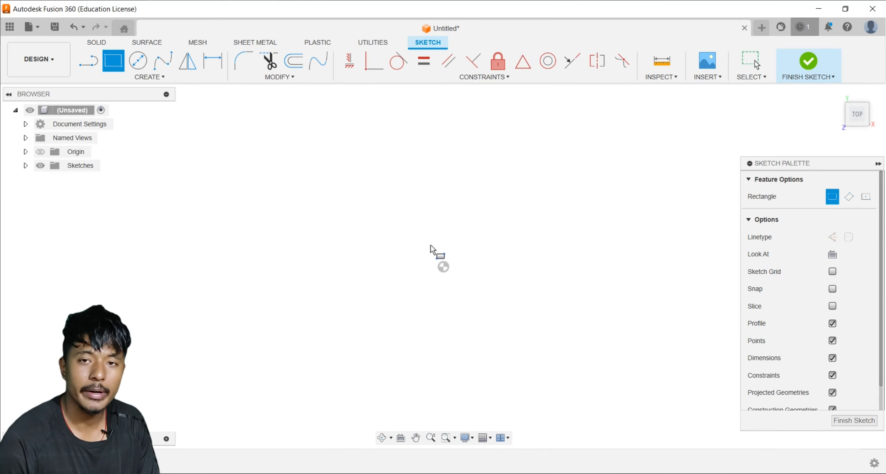
pyautogui.click(445, 267)
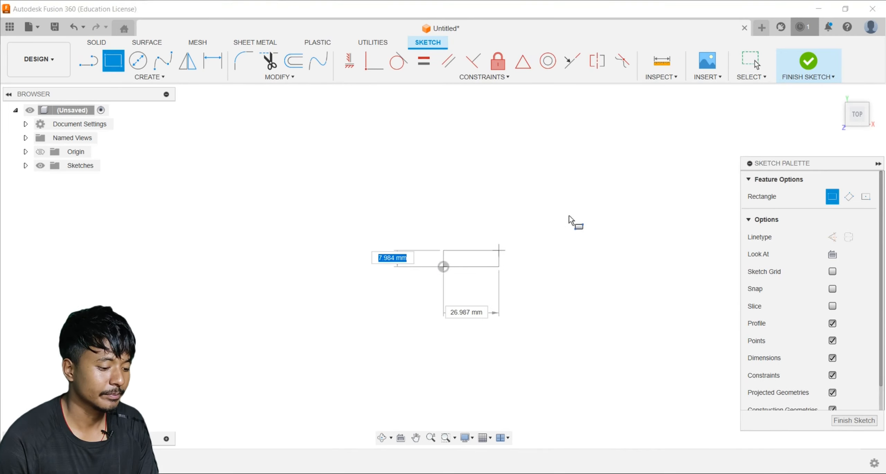
pyautogui.write('60')
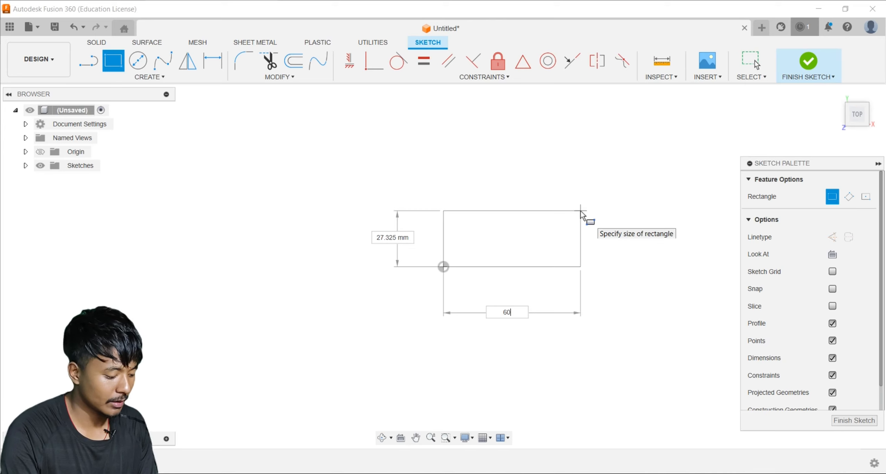
pyautogui.press('Tab')
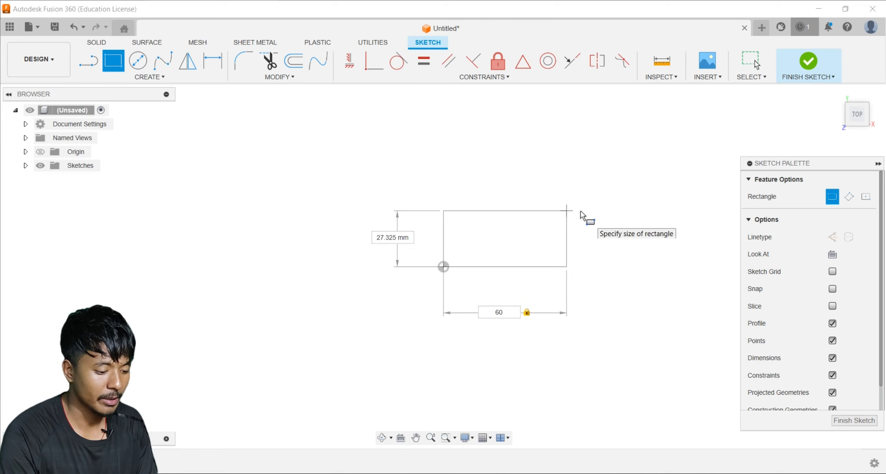
pyautogui.press('Tab')
pyautogui.write('42')
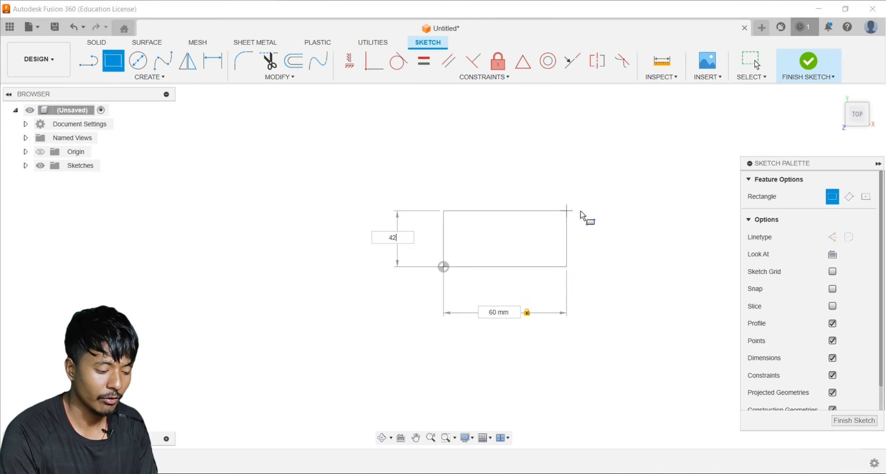
pyautogui.press('Tab')
pyautogui.press('Return')
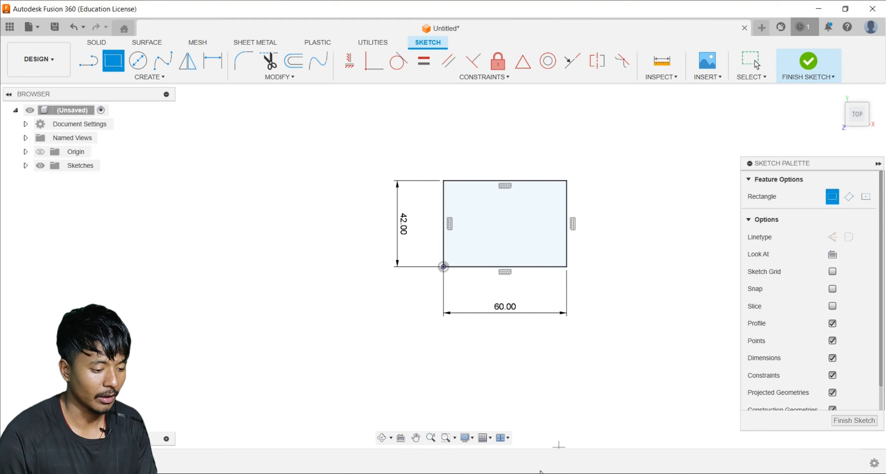
# - Finish the sketch after checking the reference drawing and extrude the rectangle 10 mm upward as a new body
pyautogui.click(564, 473)
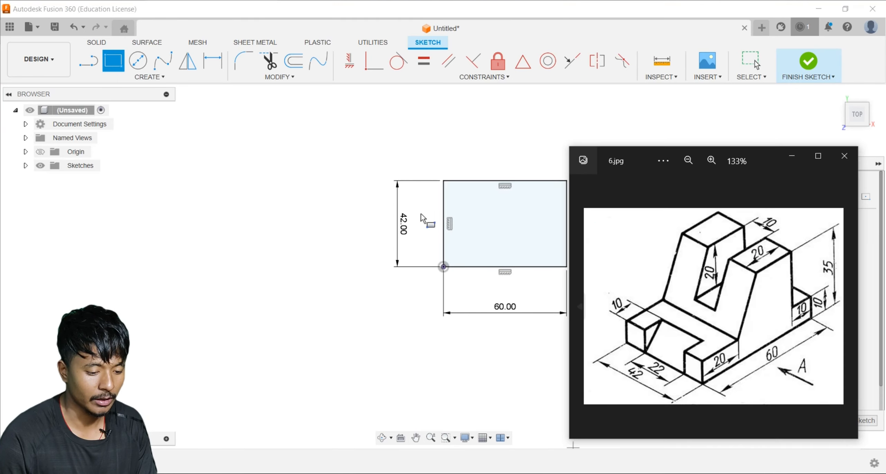
pyautogui.click(809, 64)
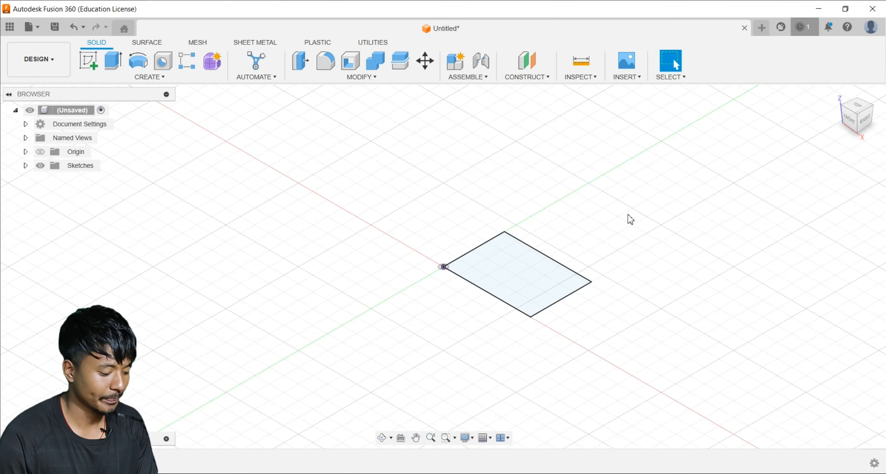
pyautogui.press('e')
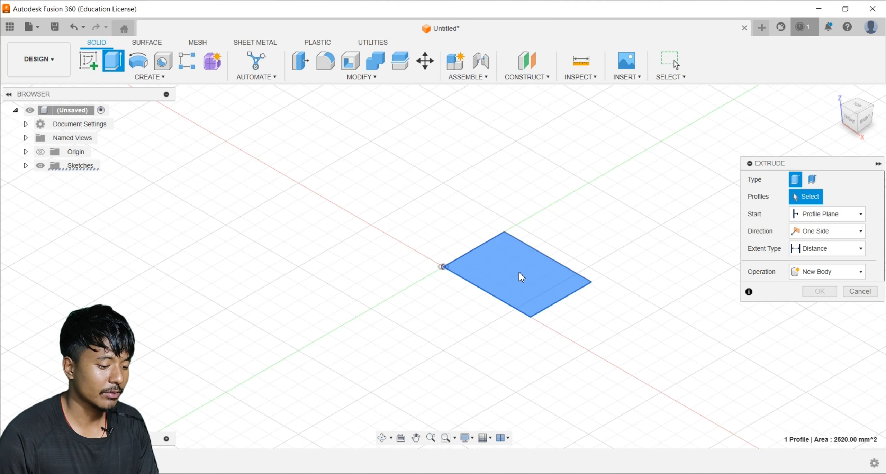
pyautogui.click(519, 272)
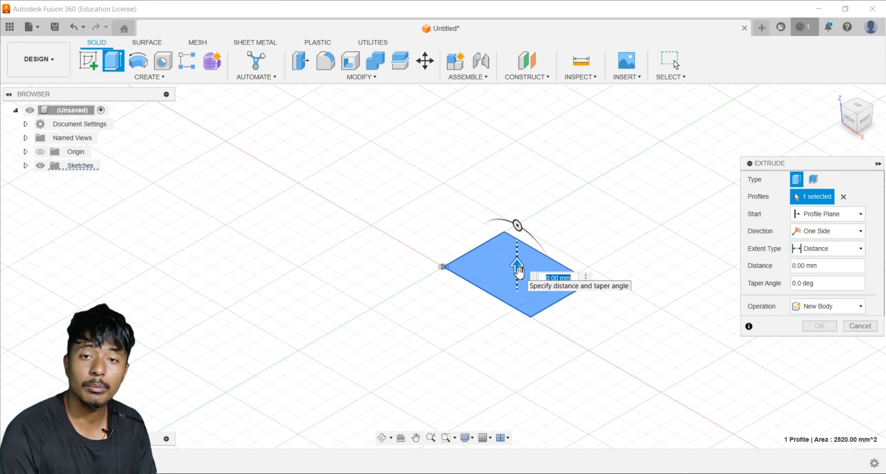
pyautogui.write('10')
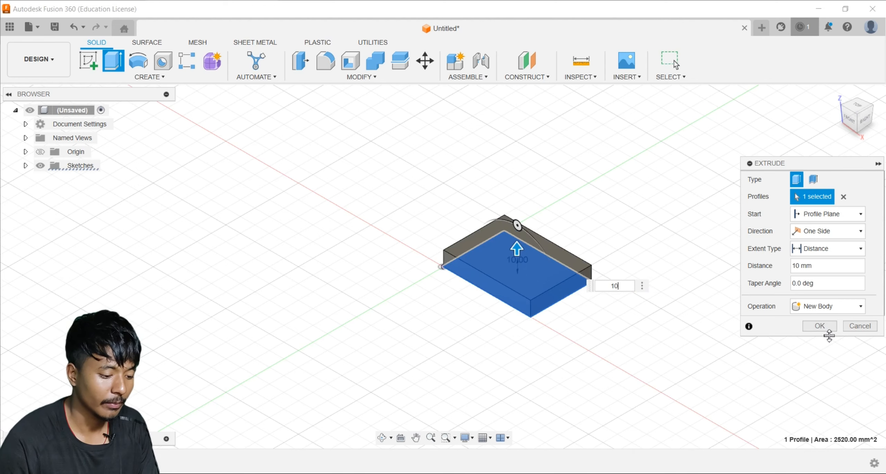
pyautogui.click(820, 326)
pyautogui.keyDown('shift'); pyautogui.moveTo(571, 245); pyautogui.dragTo(651, 261, button='middle'); pyautogui.keyUp('shift')
pyautogui.scroll(3, 512, 291)
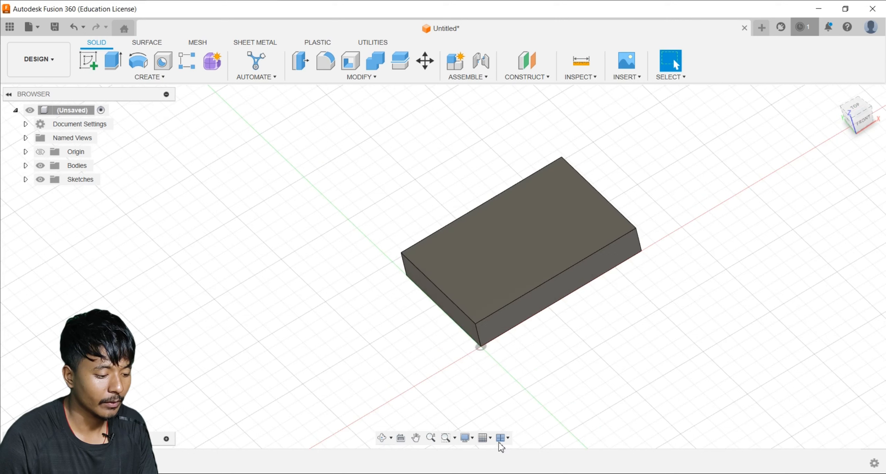
# - Consult the reference drawing 6.jpg and start a new sketch on the block's top face
pyautogui.click(539, 473)
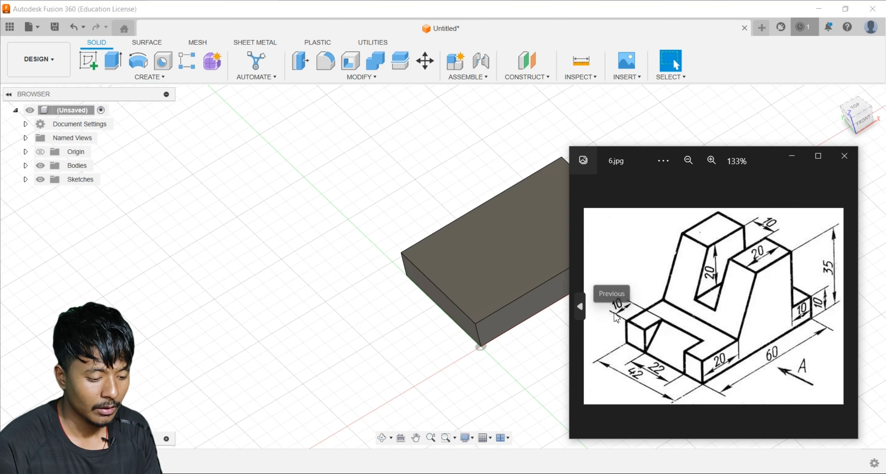
pyautogui.click(466, 280)
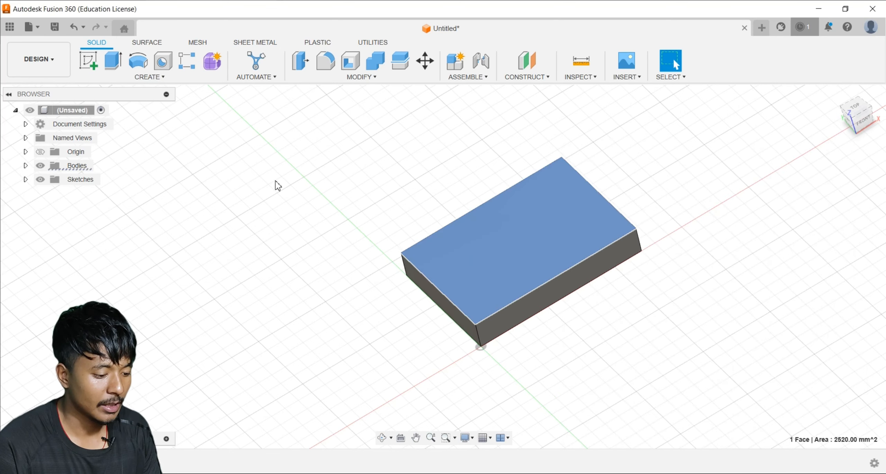
pyautogui.click(84, 68)
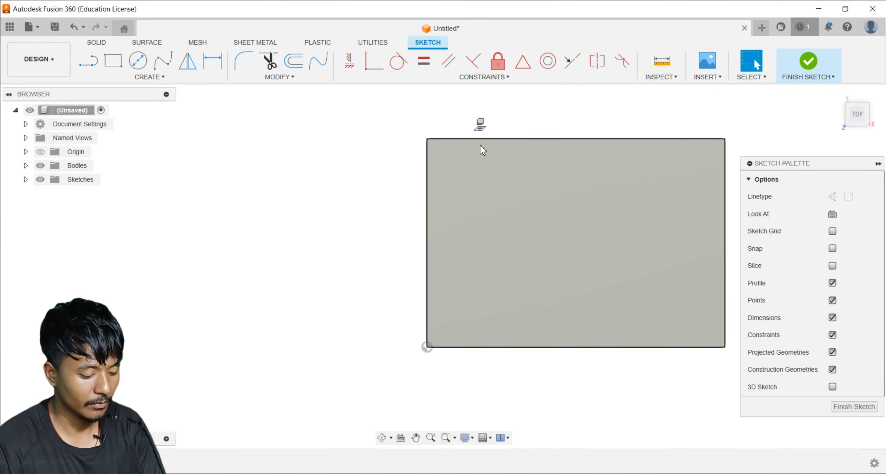
pyautogui.press('l')
pyautogui.click(427, 154)
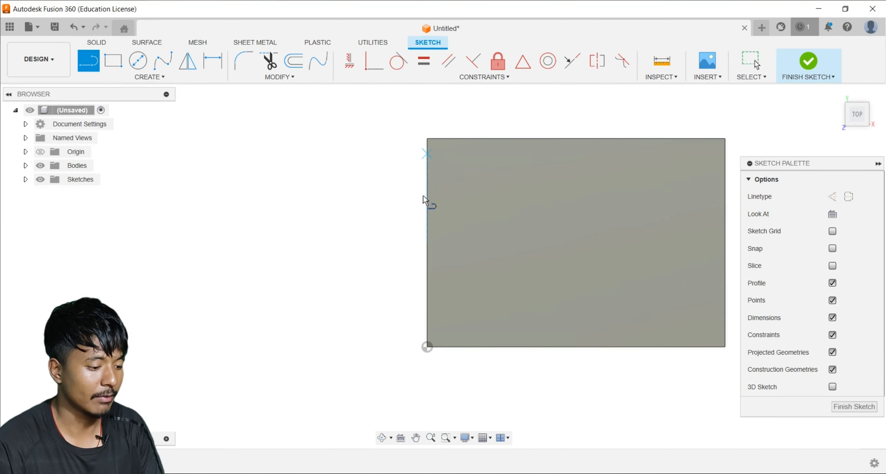
pyautogui.click(426, 243)
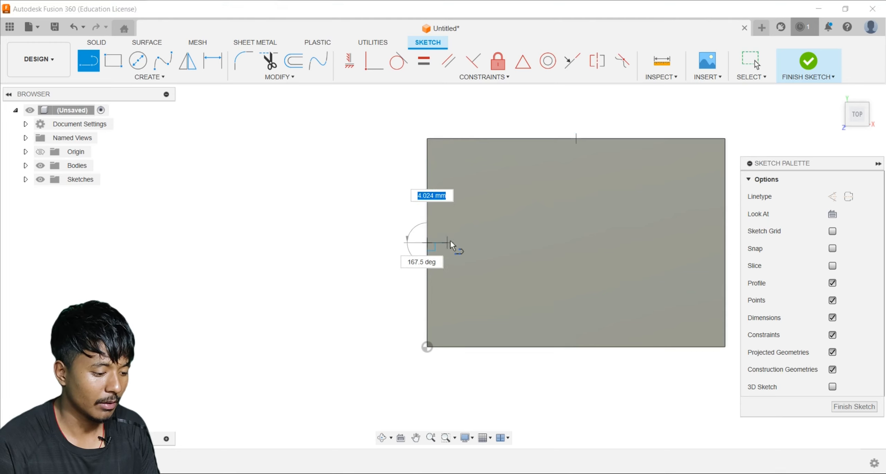
pyautogui.press('Escape')
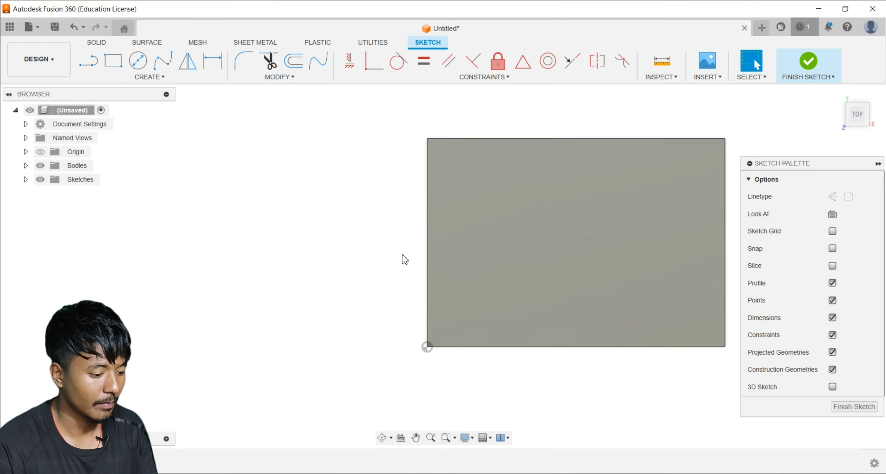
# - Draw a 10 mm line perpendicular into the top face from the midpoint of the short edge on the origin side
pyautogui.press('l')
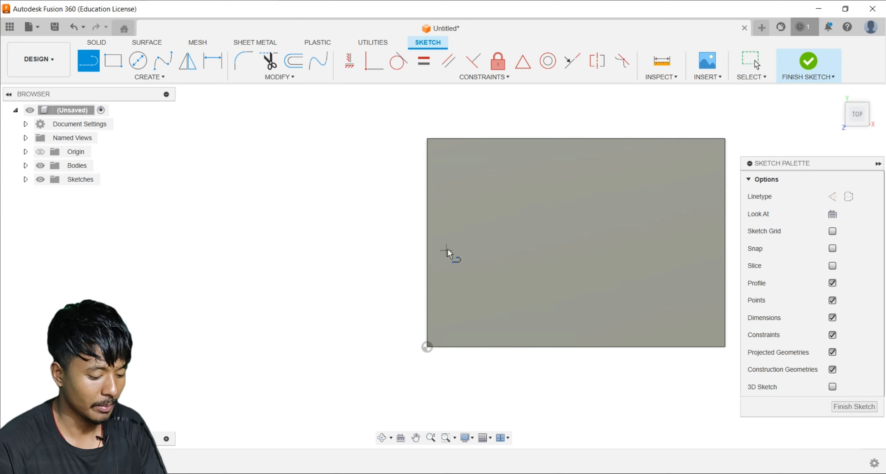
pyautogui.click(427, 240)
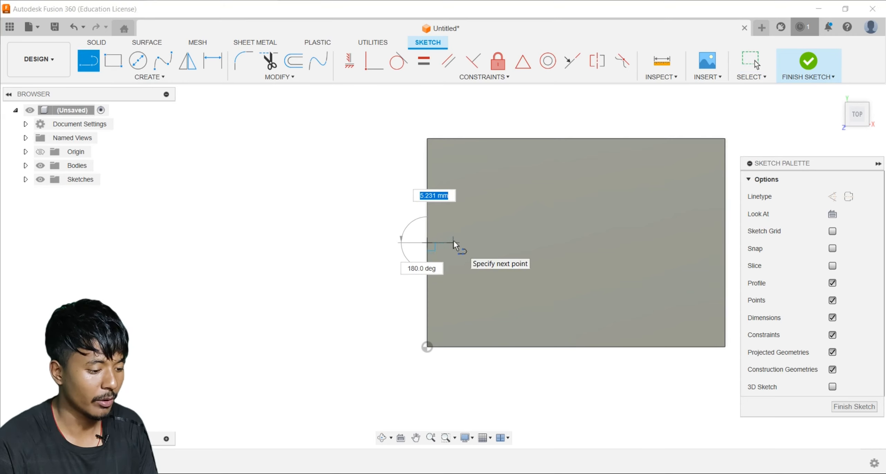
pyautogui.write('10')
pyautogui.press('Tab')
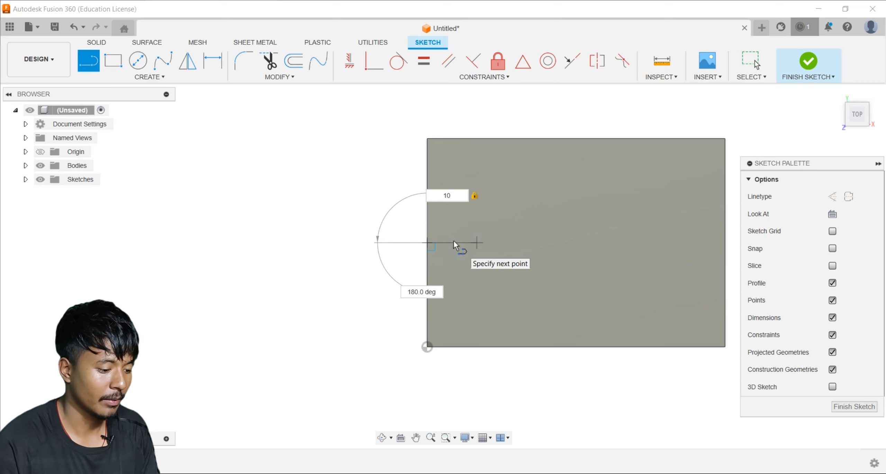
pyautogui.press('Return')
# - Continue with a perpendicular line of length 22/2 and close the half-notch with a line back to the block's edge
pyautogui.scroll(2, 479, 214)
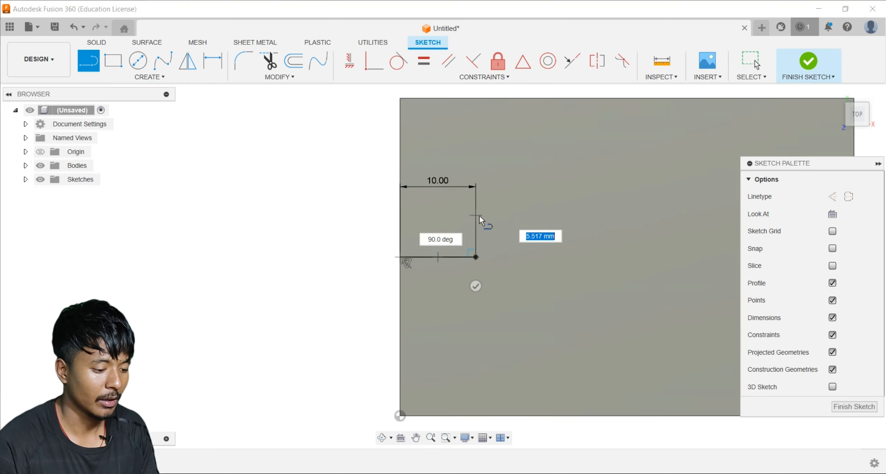
pyautogui.scroll(1, 479, 217)
pyautogui.scroll(2, 476, 217)
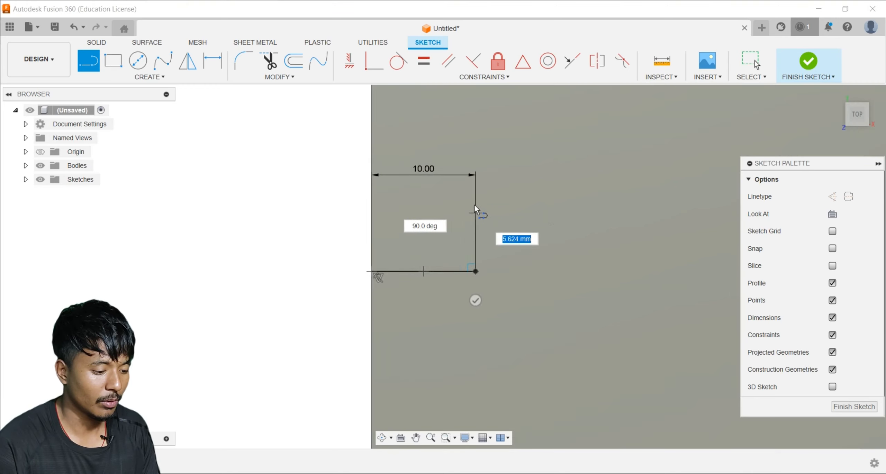
pyautogui.write('22/')
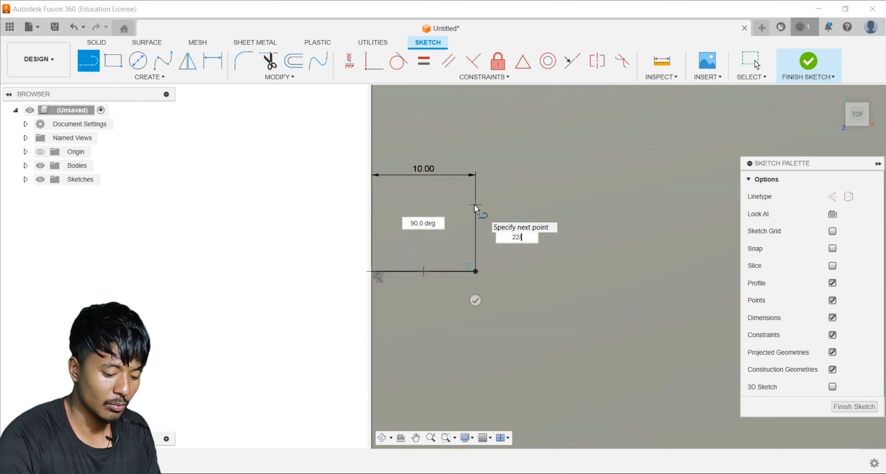
pyautogui.write('2')
pyautogui.press('Tab')
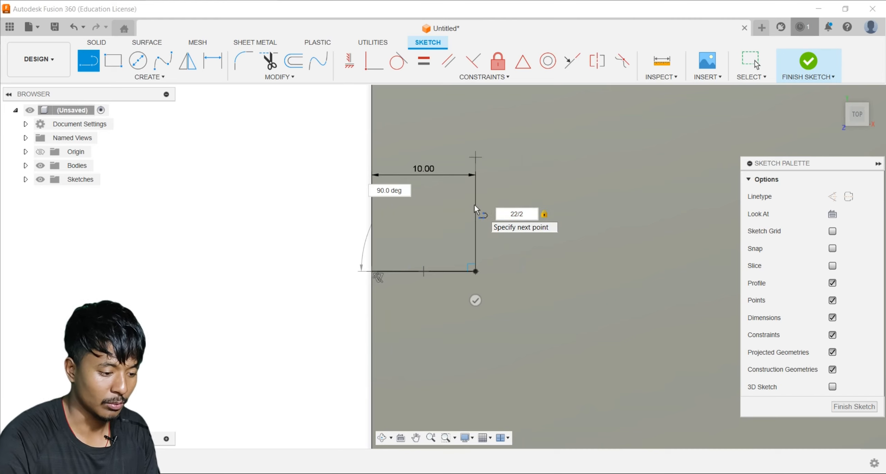
pyautogui.press('Return')
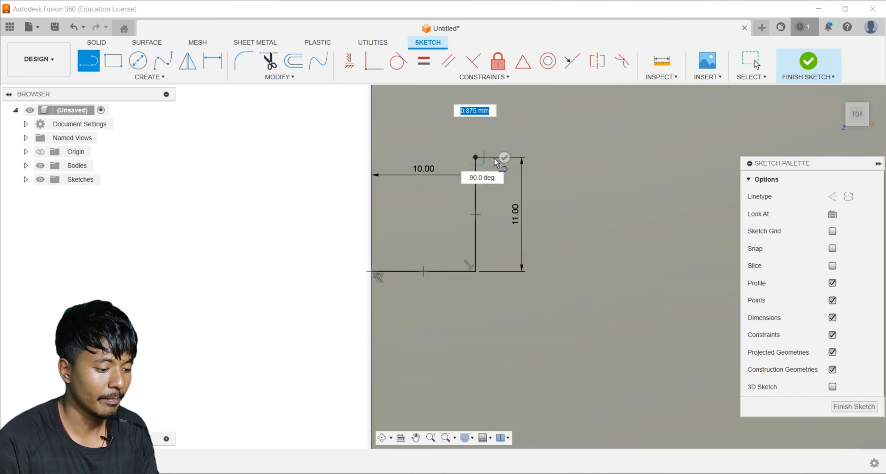
pyautogui.click(372, 158)
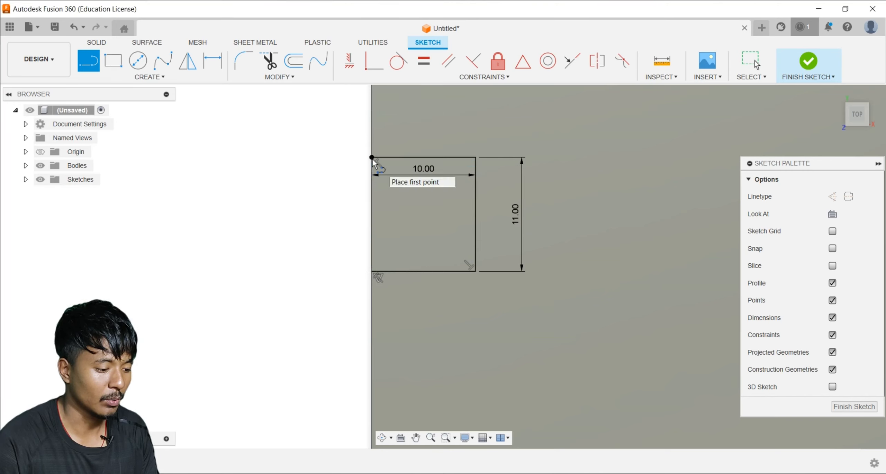
# - Mirror the half-notch's outer and inner lines about the 10 mm centre line to complete the notch outline
pyautogui.click(188, 62)
pyautogui.click(440, 157)
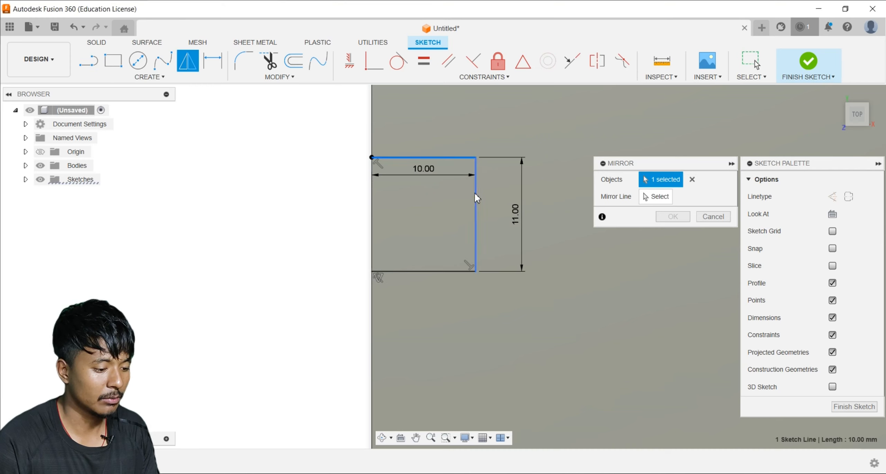
pyautogui.click(475, 195)
pyautogui.click(654, 196)
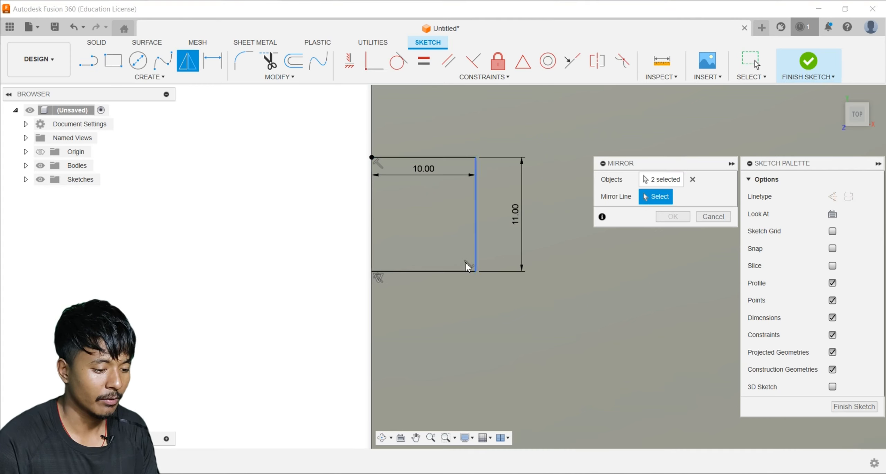
pyautogui.click(447, 272)
pyautogui.click(673, 217)
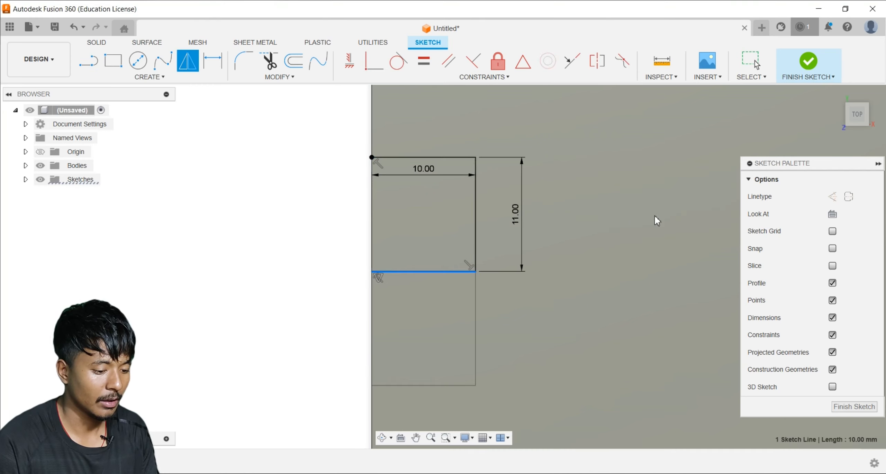
# - Finish the notch sketch and extrude both half-notch profiles downward as a cut through the full block, about 11.6 mm deep
pyautogui.moveTo(429, 217)
pyautogui.keyDown('shift'); pyautogui.mouseDown(button='middle')
pyautogui.moveTo(484, 248)
pyautogui.moveTo(567, 231)
pyautogui.moveTo(488, 214)
pyautogui.moveTo(498, 169)
pyautogui.mouseUp(button='middle'); pyautogui.keyUp('shift')
pyautogui.click(810, 65)
pyautogui.scroll(3, 533, 201)
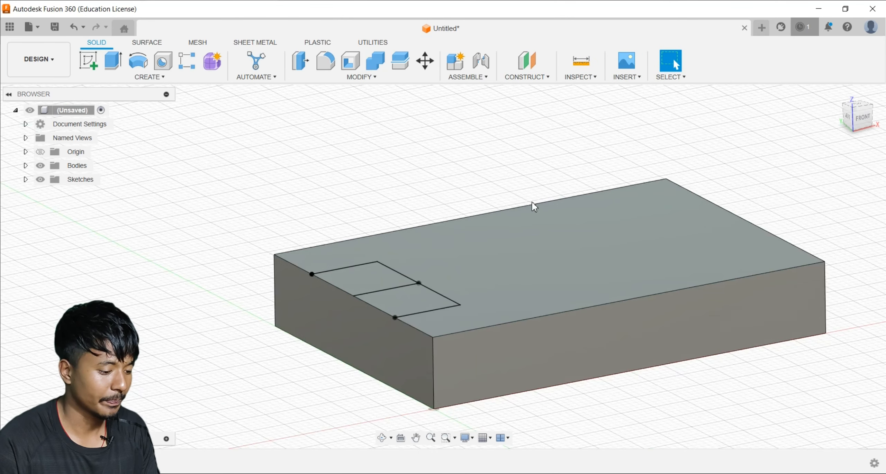
pyautogui.press('e')
pyautogui.click(369, 284)
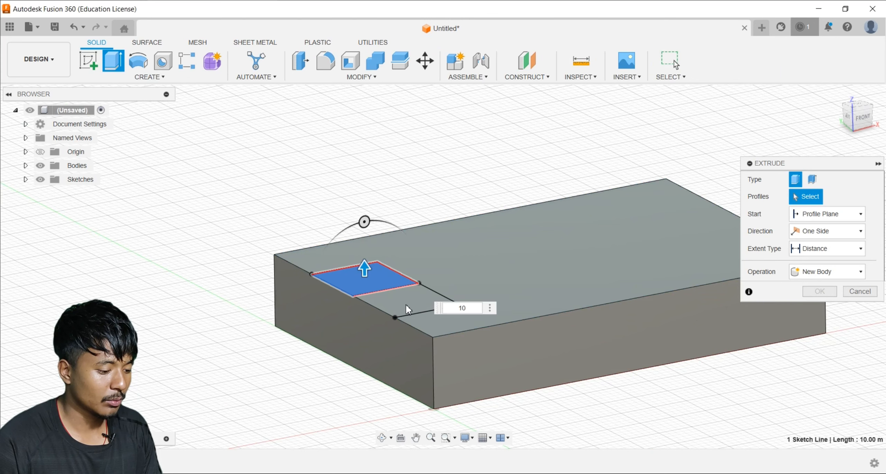
pyautogui.click(405, 292)
pyautogui.moveTo(406, 291); pyautogui.dragTo(408, 393)
pyautogui.scroll(-2, 384, 246)
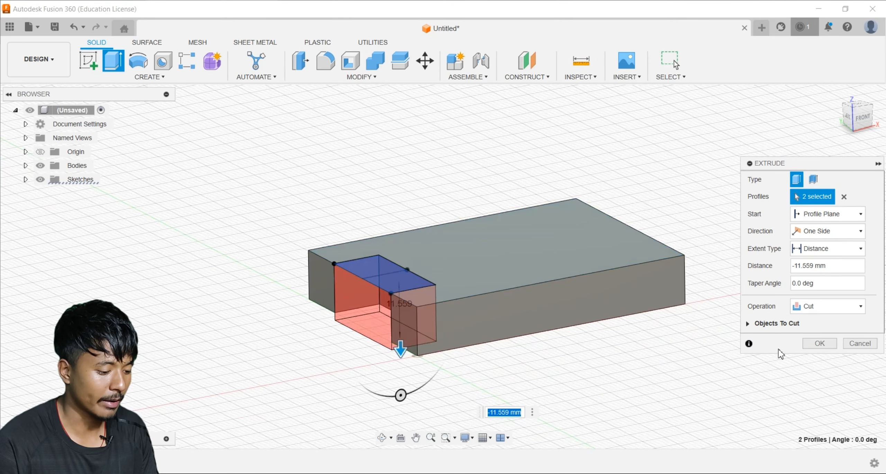
pyautogui.click(820, 343)
# - Consult the reference drawing 6.jpg for the notch's slope and start a sketch on the notch's inner side face farther from the origin
pyautogui.hotkey('alt', 'Tab')
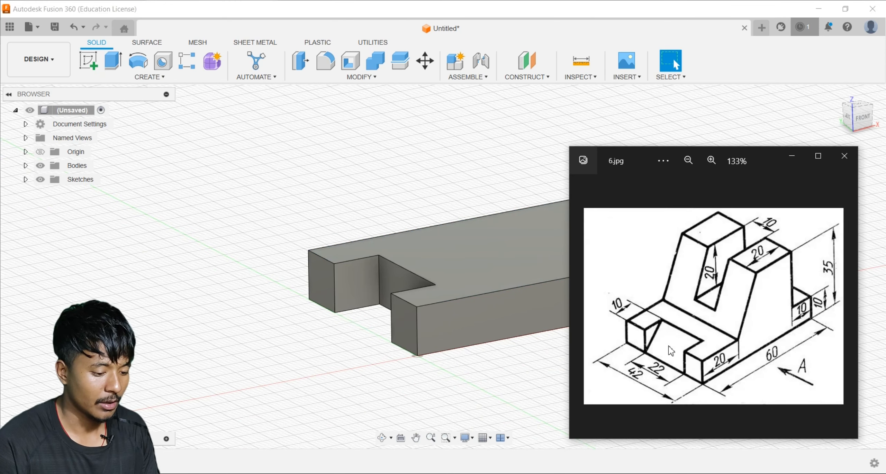
pyautogui.scroll(-1, 664, 341)
pyautogui.scroll(2, 663, 342)
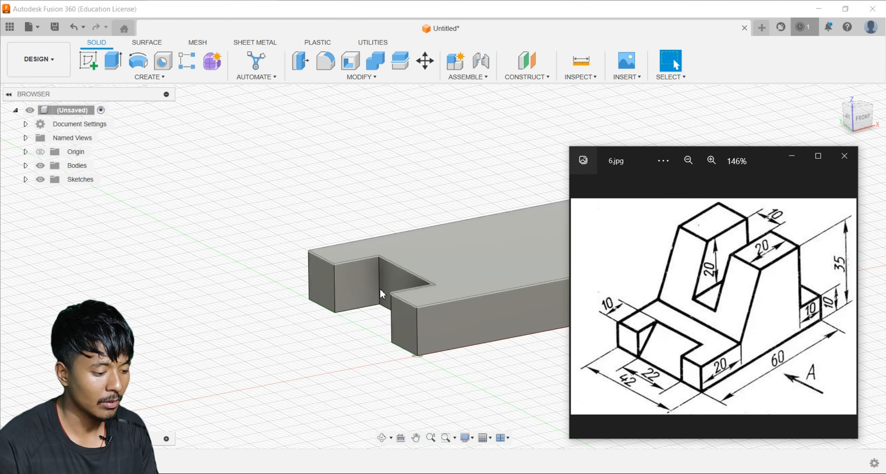
pyautogui.scroll(2, 361, 287)
pyautogui.click(359, 283)
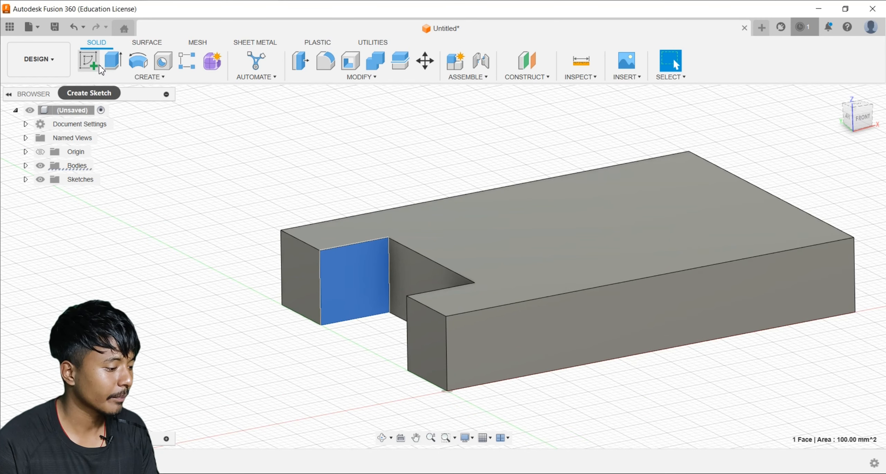
pyautogui.click(88, 62)
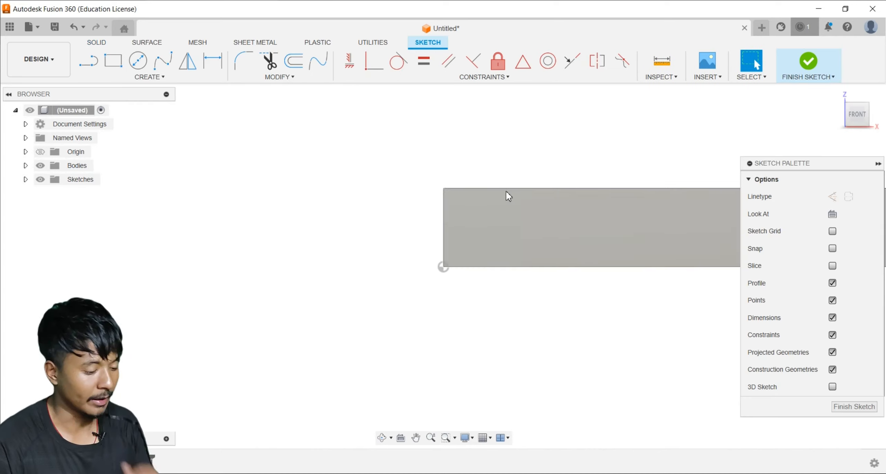
# - Project the notch's side face into the sketch with projection link enabled and view it from the front
pyautogui.scroll(2, 507, 191)
pyautogui.press('p')
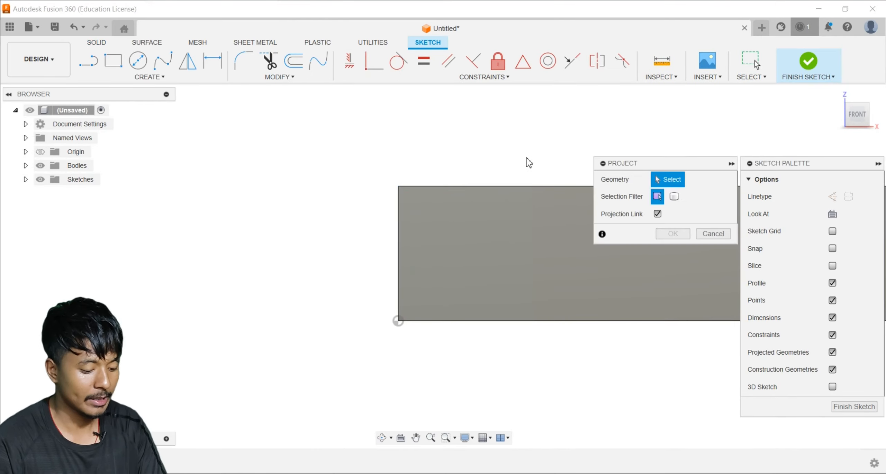
pyautogui.keyDown('shift'); pyautogui.moveTo(529, 162); pyautogui.dragTo(407, 121, button='middle'); pyautogui.keyUp('shift')
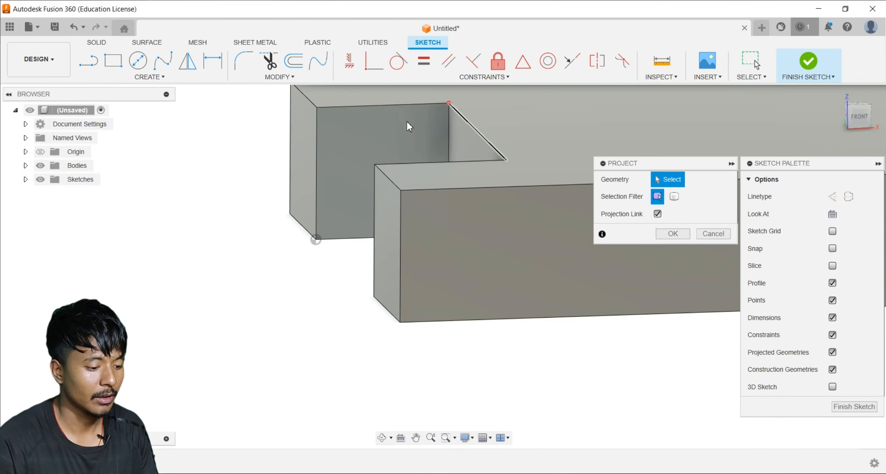
pyautogui.click(366, 127)
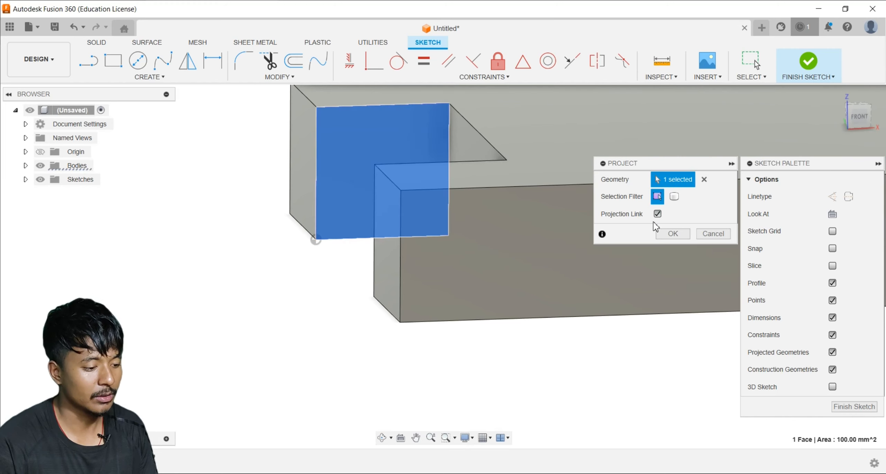
pyautogui.click(670, 235)
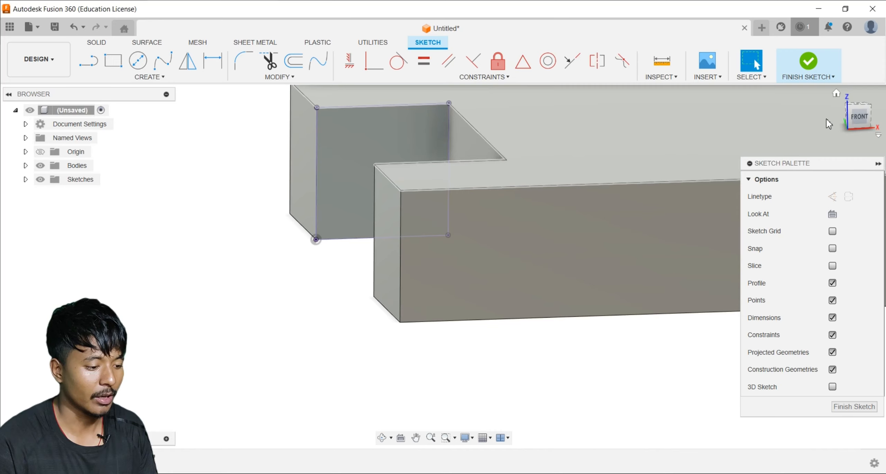
pyautogui.click(858, 116)
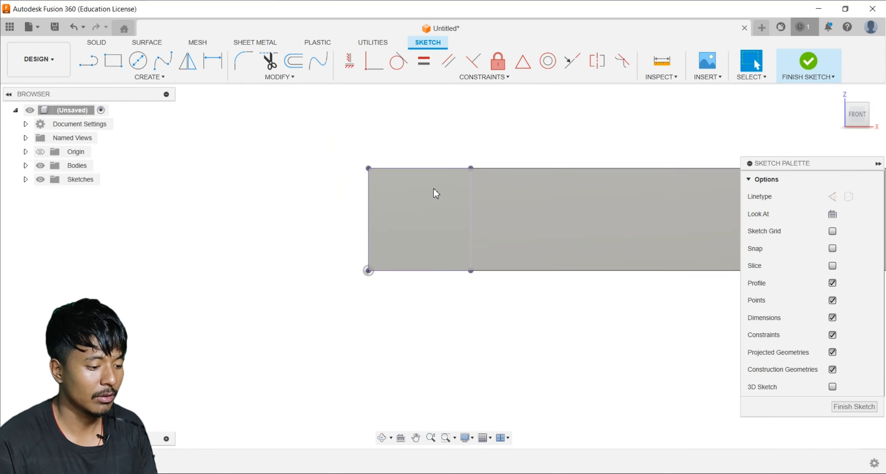
# - Draw a diagonal line from the projected face's upper inner corner to its lower outer corner and finish the sketch
pyautogui.press('l')
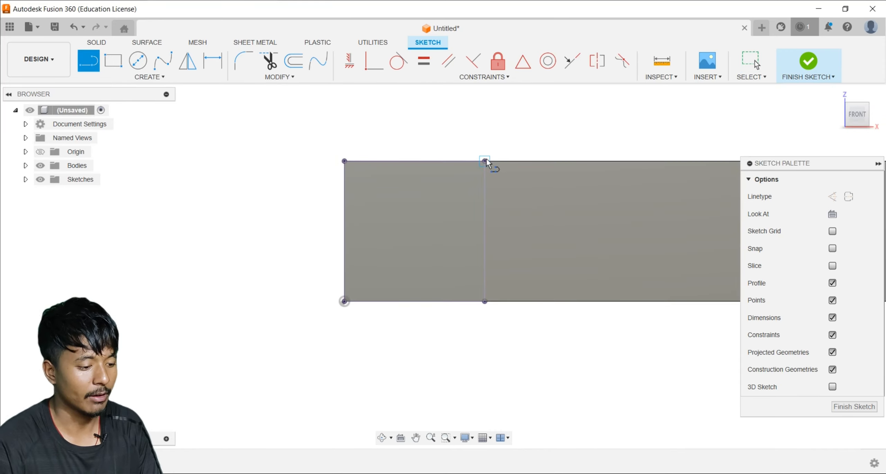
pyautogui.click(484, 161)
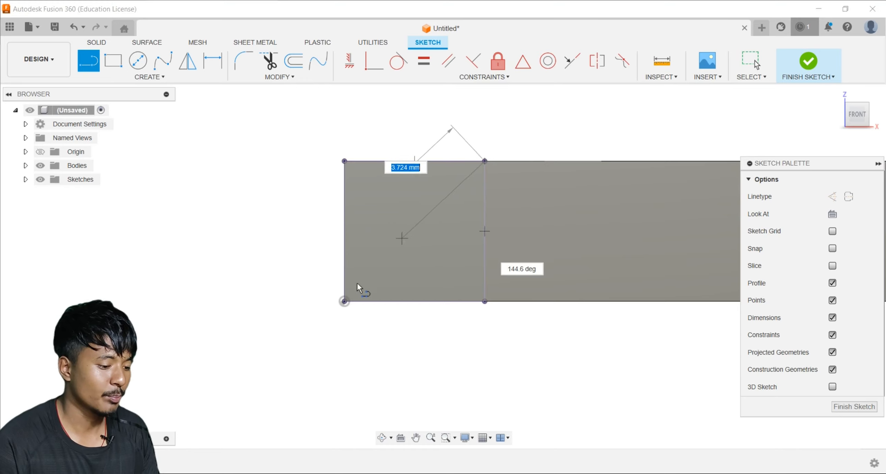
pyautogui.click(345, 301)
pyautogui.scroll(-3, 397, 247)
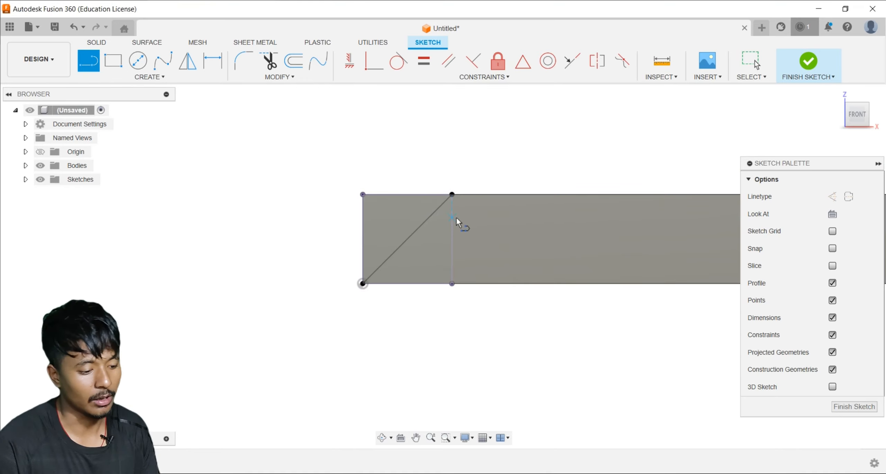
pyautogui.keyDown('shift'); pyautogui.moveTo(455, 217); pyautogui.dragTo(479, 235, button='middle'); pyautogui.keyUp('shift')
pyautogui.scroll(-2, 397, 266)
pyautogui.scroll(2, 398, 266)
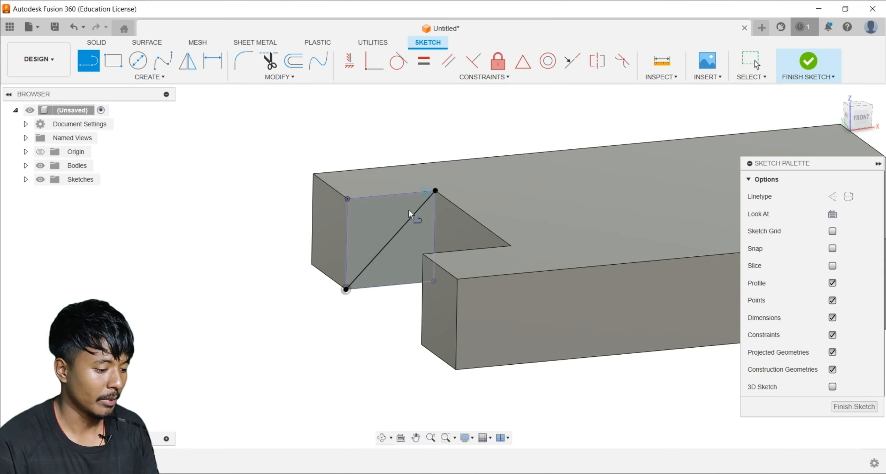
pyautogui.click(808, 62)
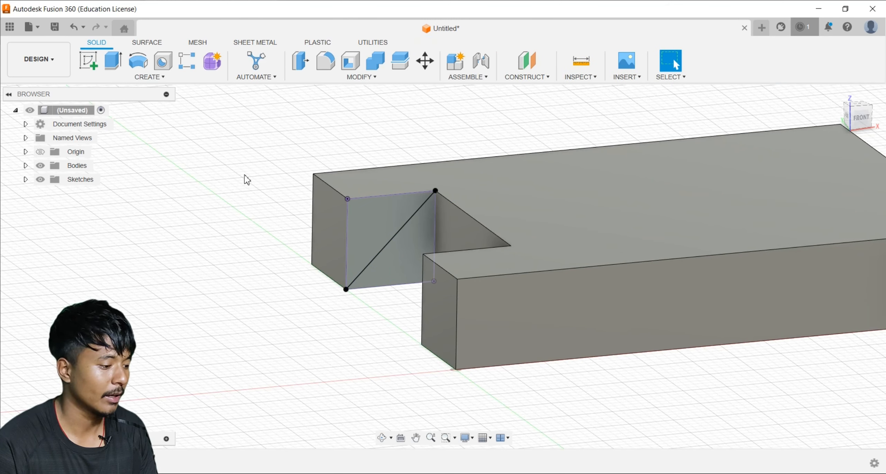
# - Extrude the lower triangular profile 22 mm across the notch and join it to the body as a sloped floor
pyautogui.press('e')
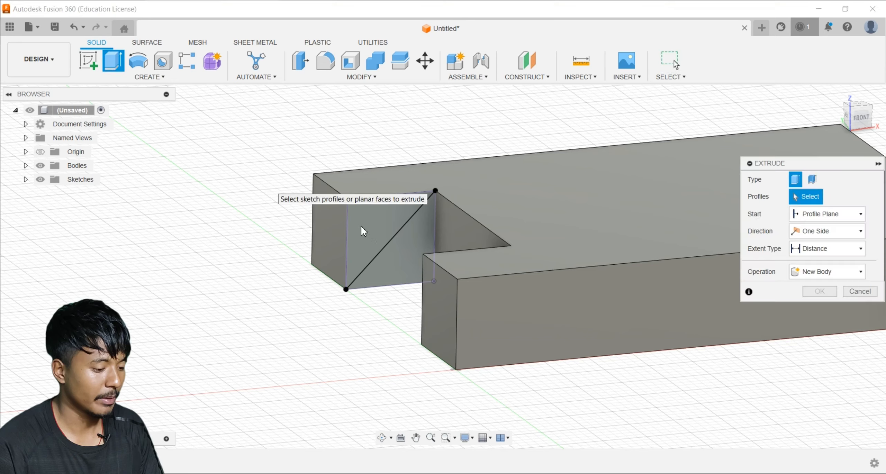
pyautogui.click(401, 257)
pyautogui.keyDown('shift'); pyautogui.moveTo(406, 253); pyautogui.dragTo(465, 202, button='middle'); pyautogui.keyUp('shift')
pyautogui.scroll(-3, 409, 182)
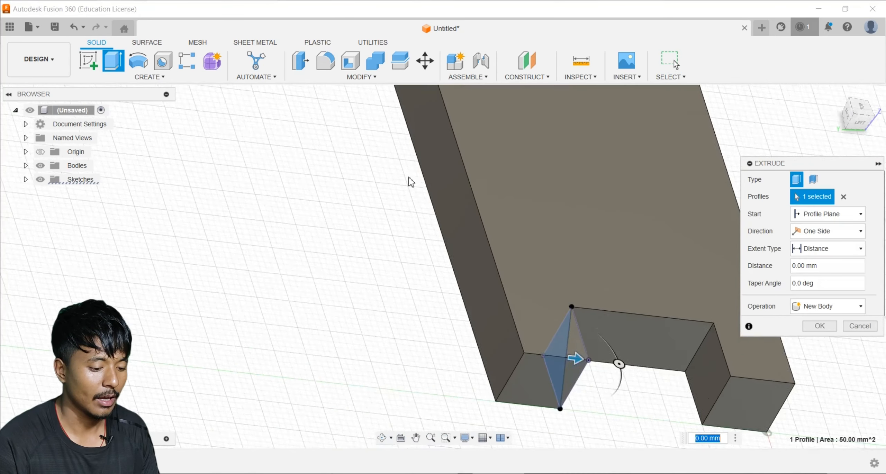
pyautogui.moveTo(550, 328); pyautogui.dragTo(668, 341)
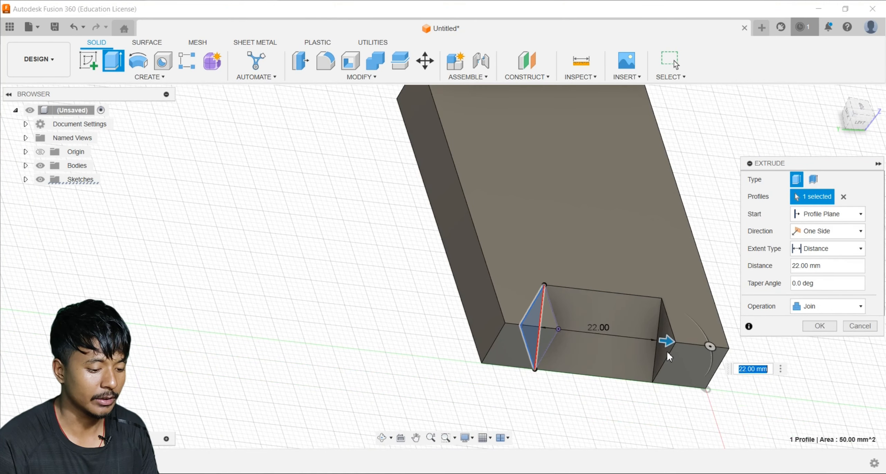
pyautogui.scroll(-3, 661, 287)
pyautogui.keyDown('shift'); pyautogui.moveTo(661, 287); pyautogui.dragTo(549, 354, button='middle'); pyautogui.keyUp('shift')
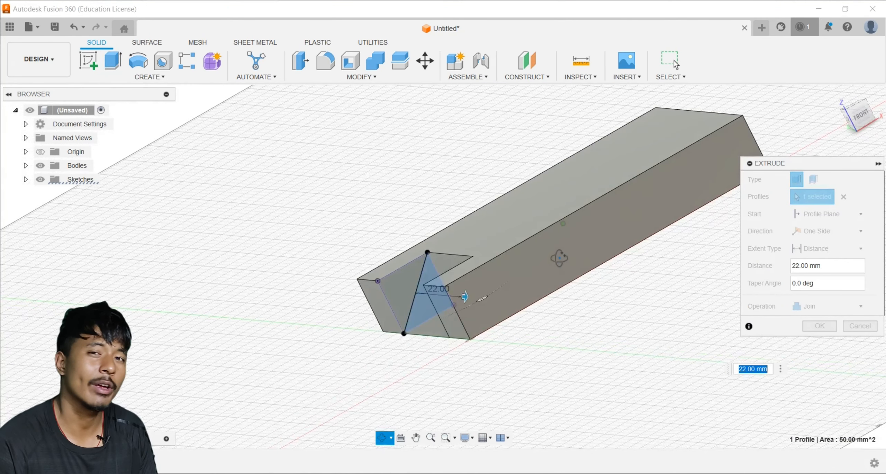
pyautogui.scroll(3, 450, 298)
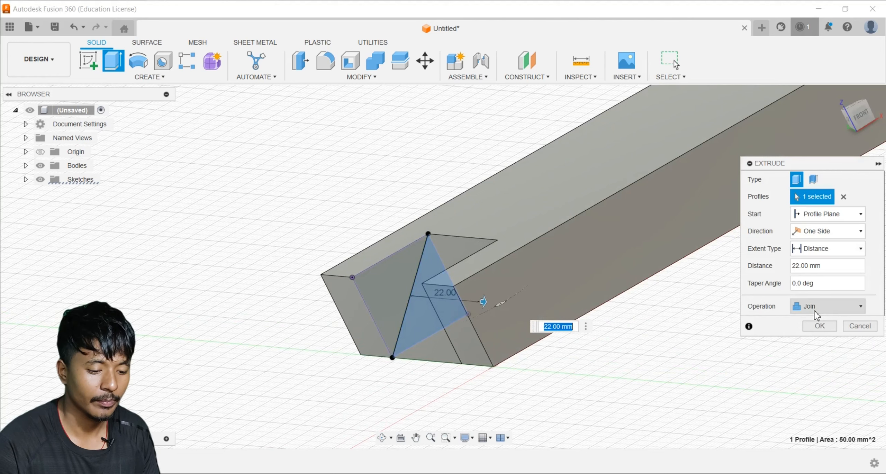
pyautogui.click(817, 326)
pyautogui.scroll(-4, 366, 359)
pyautogui.keyDown('shift'); pyautogui.moveTo(565, 259); pyautogui.dragTo(593, 267, button='middle'); pyautogui.keyUp('shift')
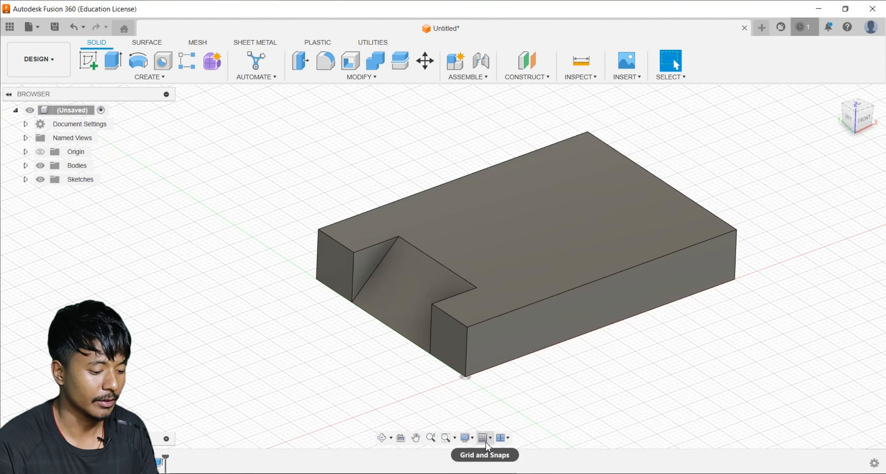
# - Consult the reference drawing 6.jpg for the upright's position and start a new sketch on the base's top face
pyautogui.hotkey('alt', 'Tab')
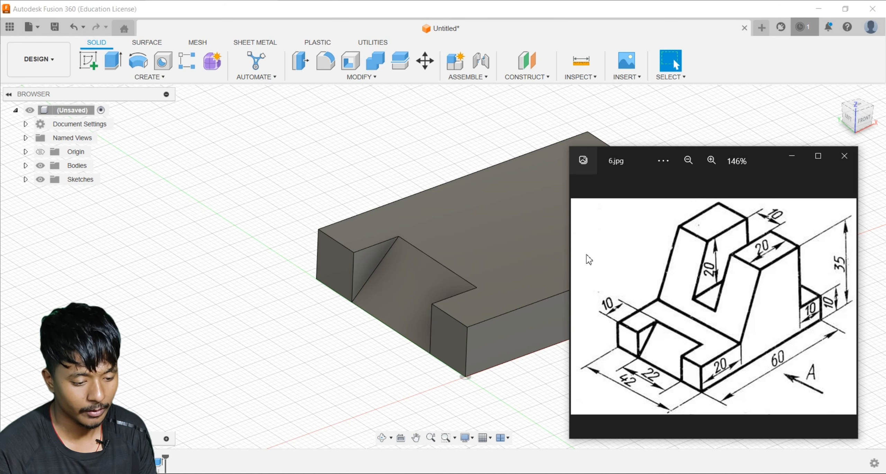
pyautogui.click(490, 238)
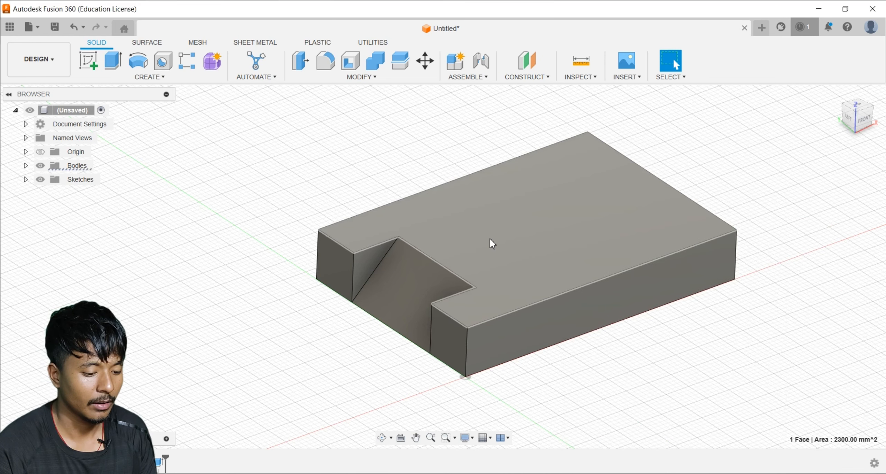
pyautogui.click(490, 238)
pyautogui.click(98, 66)
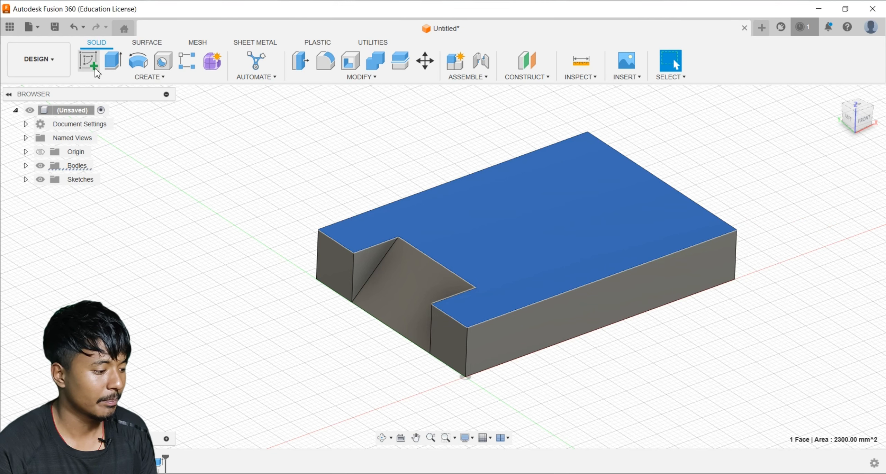
pyautogui.hotkey('alt', 'Tab')
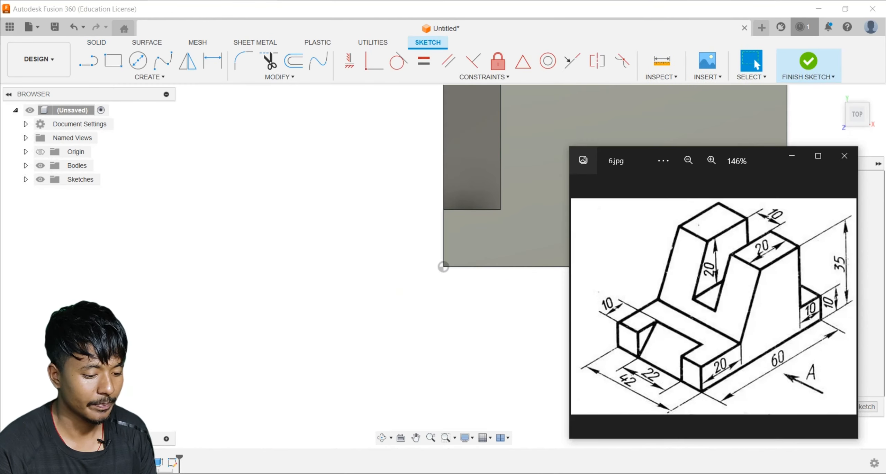
pyautogui.hotkey('alt', 'Tab')
# - Draw a 20 mm line from the origin corner along the top face's long edge
pyautogui.press('l')
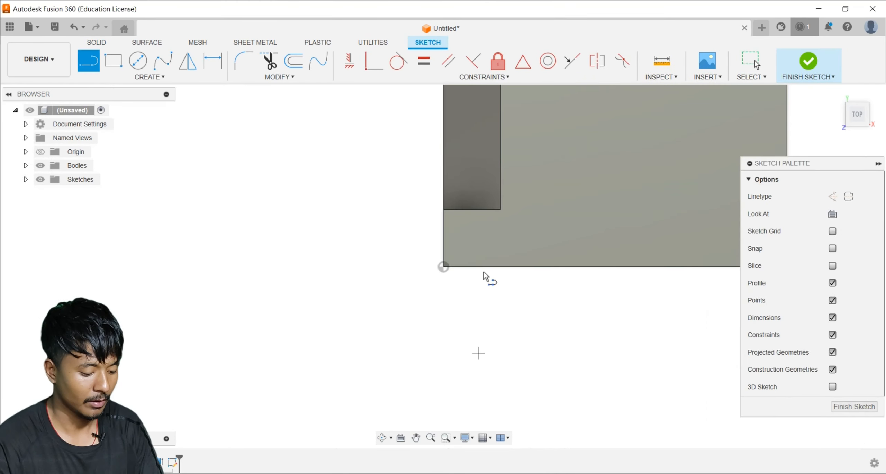
pyautogui.click(444, 268)
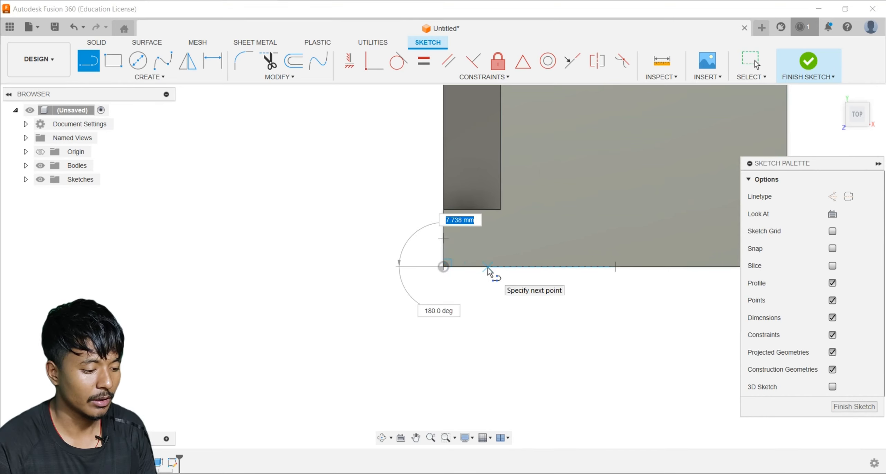
pyautogui.write('20')
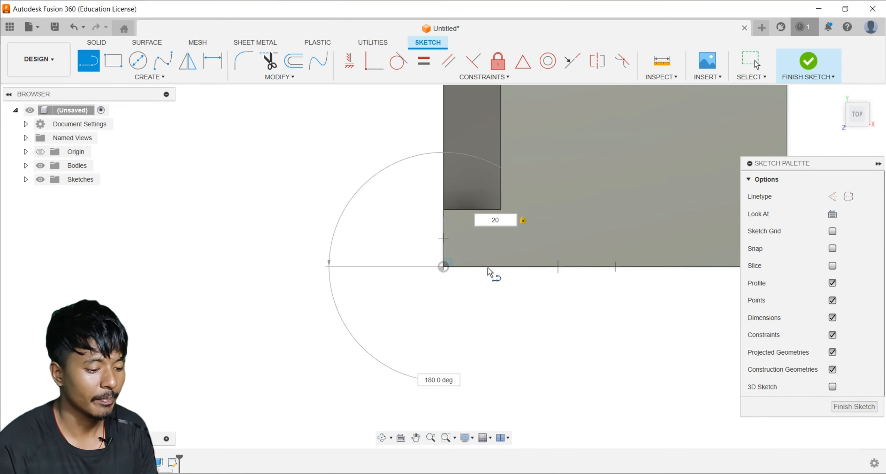
pyautogui.press('Return')
pyautogui.scroll(-2, 381, 386)
pyautogui.scroll(2, 714, 241)
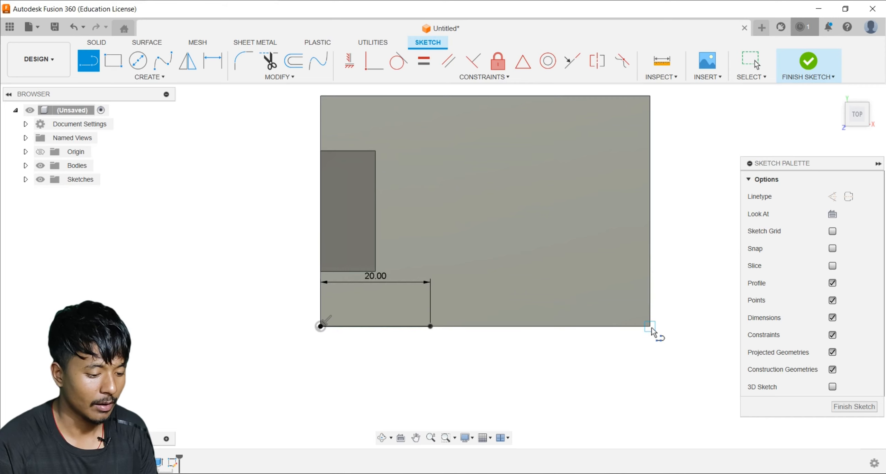
# - Draw a 10 mm line inward from the opposite end of the same long edge
pyautogui.write('1')
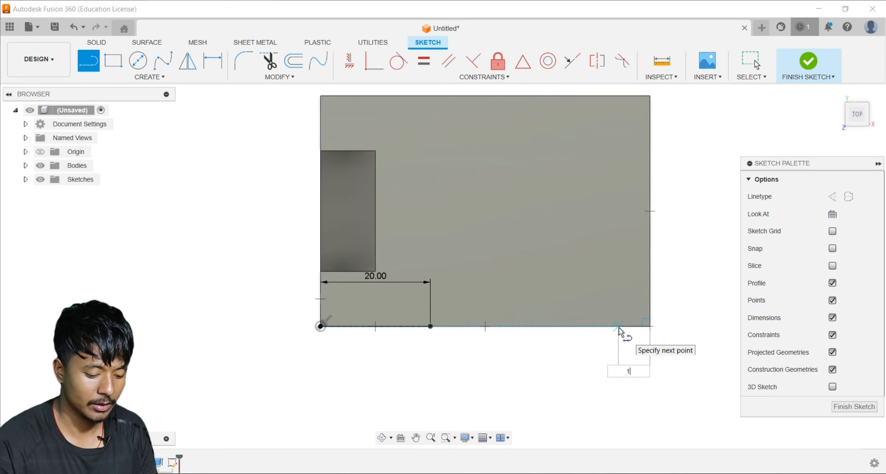
pyautogui.write('0')
pyautogui.press('Return')
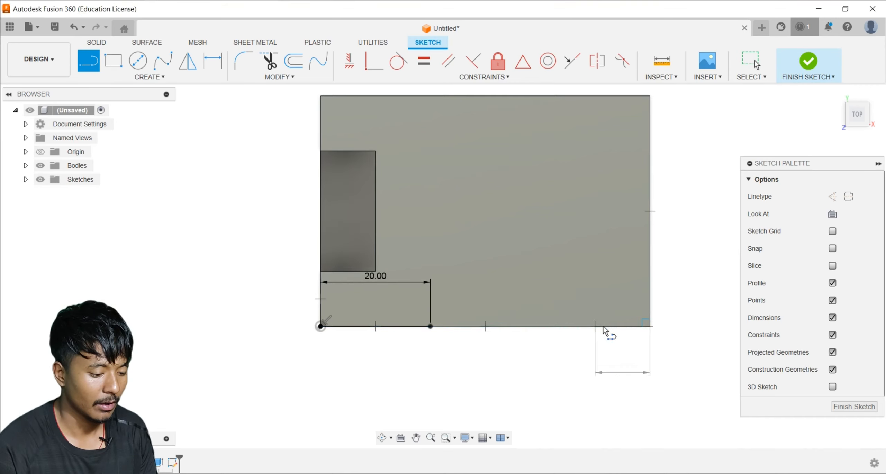
pyautogui.scroll(-1, 502, 306)
pyautogui.scroll(1, 502, 306)
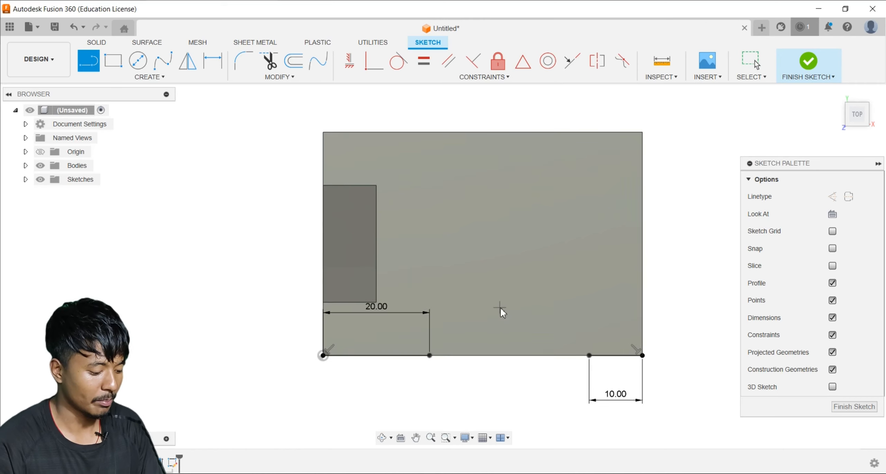
pyautogui.press('r')
pyautogui.click(429, 355)
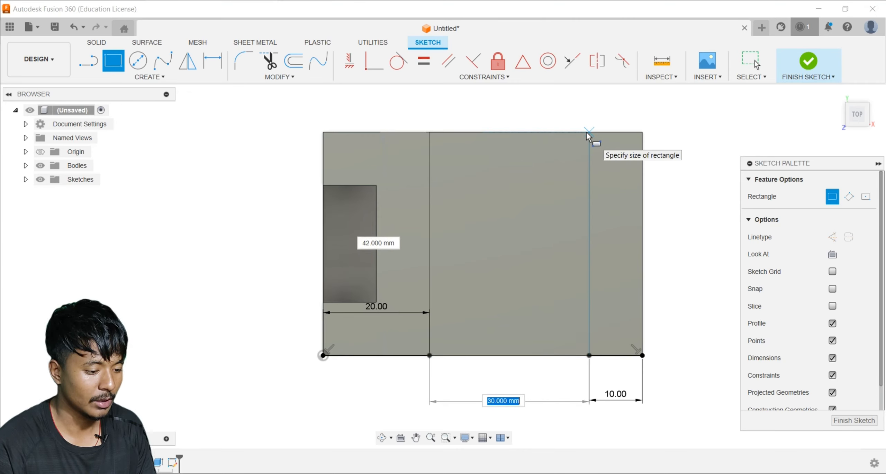
pyautogui.press('Escape')
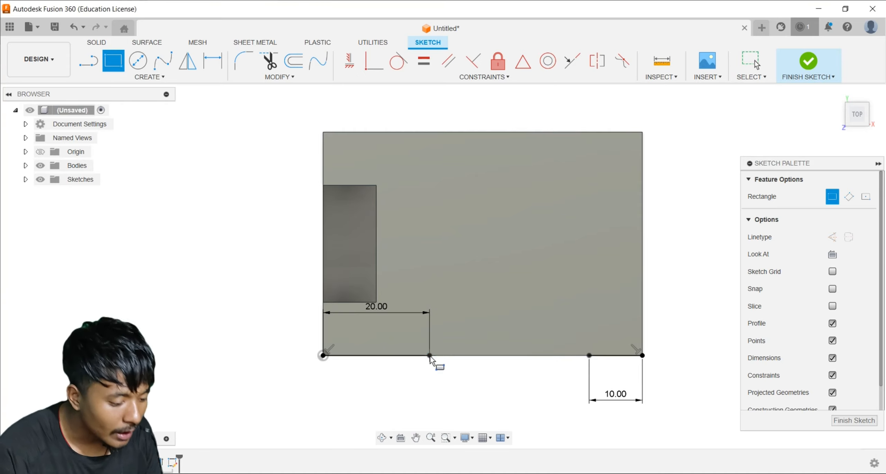
pyautogui.press('Escape')
# - Draw a 30 × 42 mm rectangle between the two offset line ends, spanning the base's full width, and finish the sketch
pyautogui.press('r')
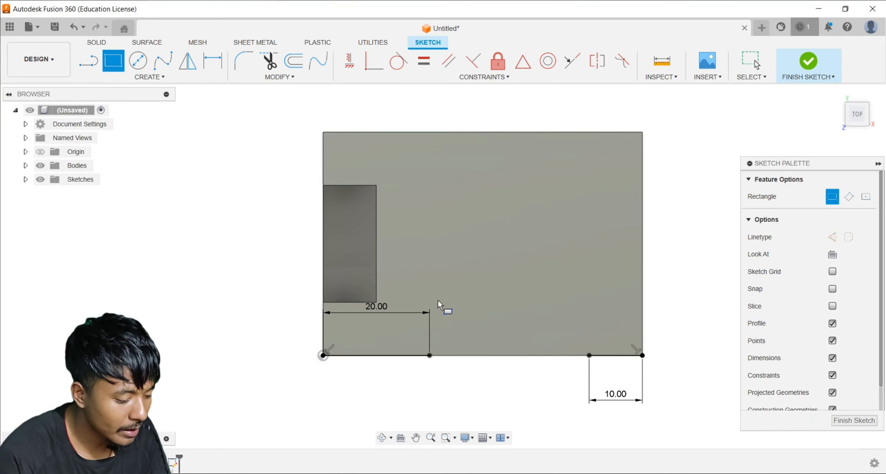
pyautogui.click(429, 356)
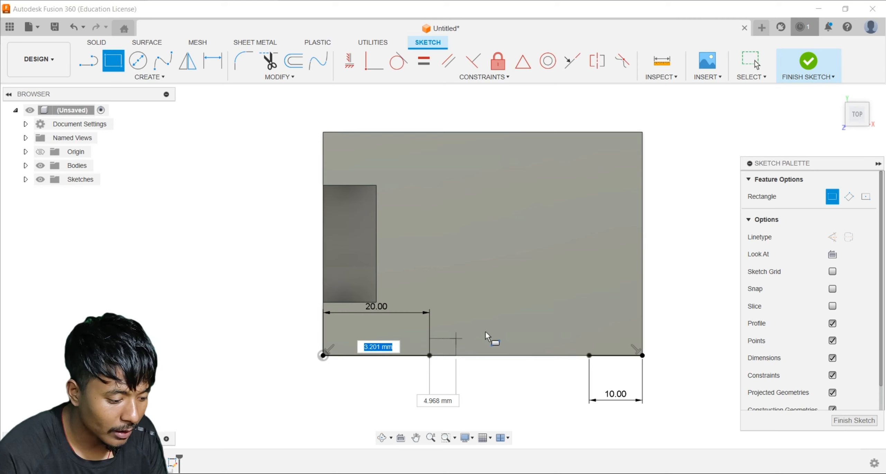
pyautogui.click(588, 356)
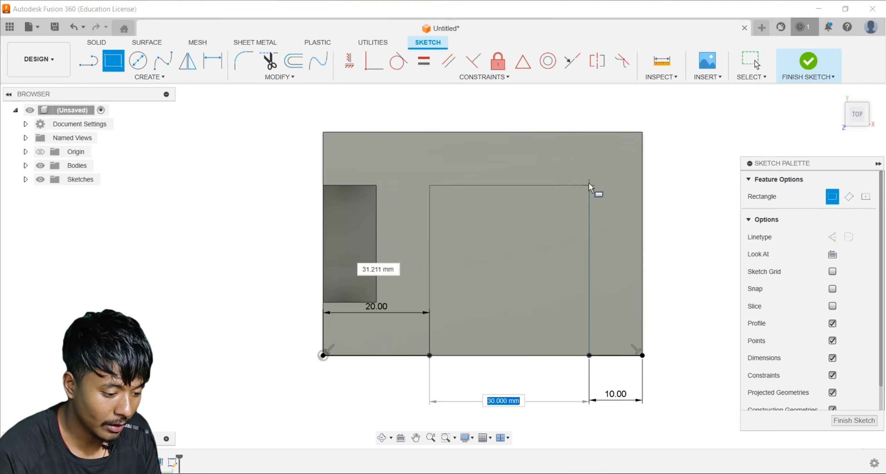
pyautogui.click(589, 134)
pyautogui.scroll(-2, 505, 273)
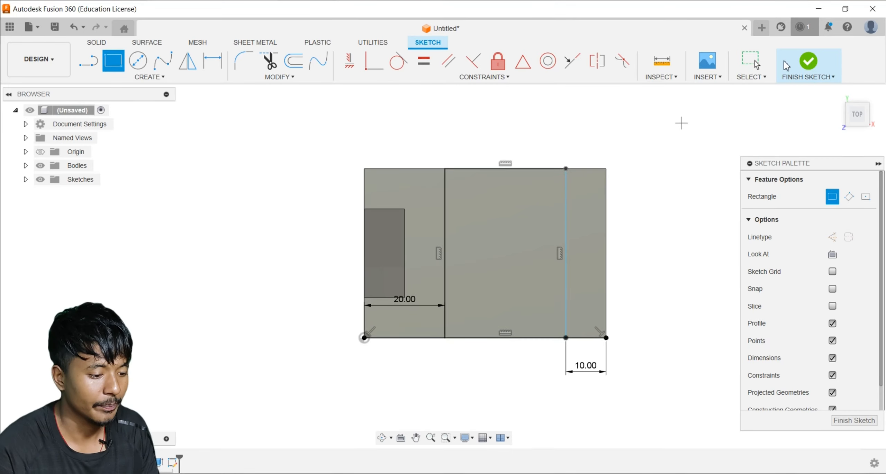
pyautogui.click(808, 61)
# - Check the upright's height in reference drawing 6.jpg and extrude the rectangle 25 mm upward, joined to the base
pyautogui.hotkey('alt', 'Tab')
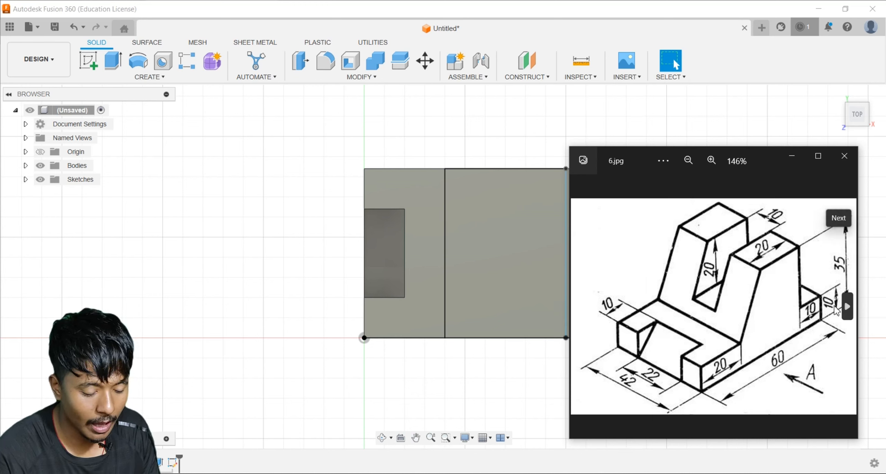
pyautogui.click(508, 298)
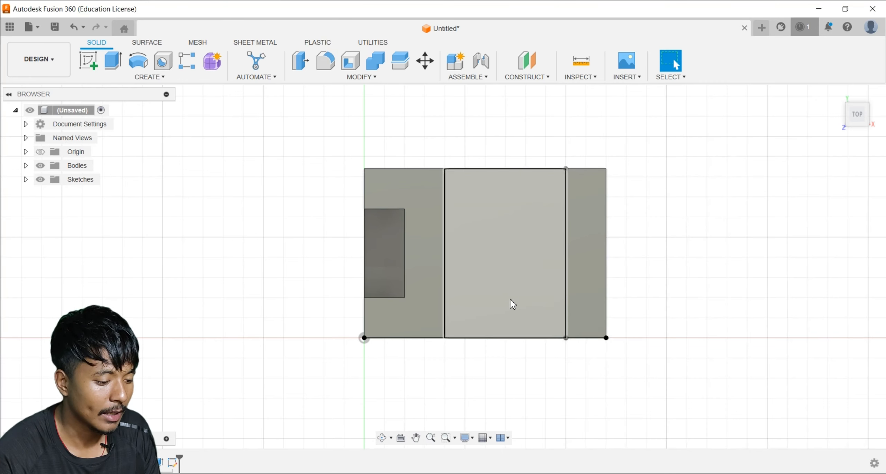
pyautogui.click(496, 274)
pyautogui.press('e')
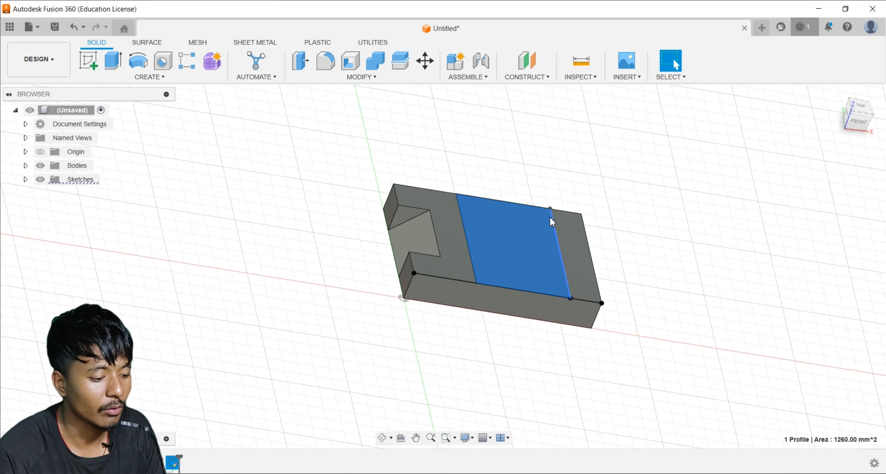
pyautogui.click(549, 218)
pyautogui.write('25')
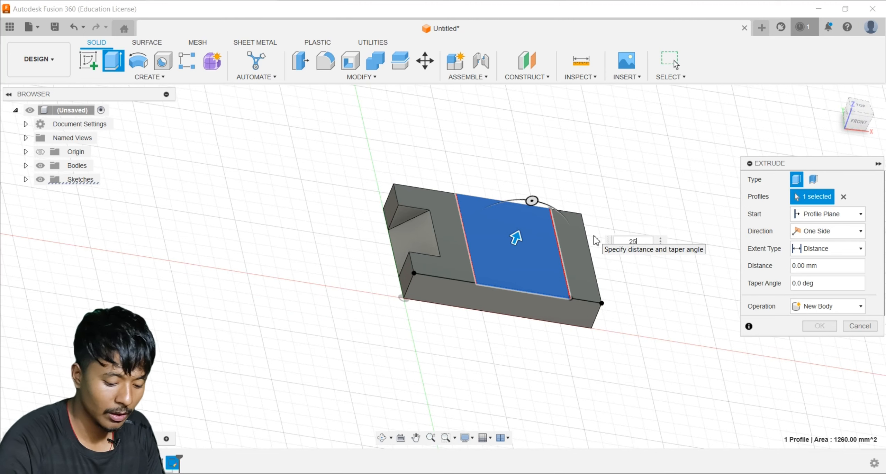
pyautogui.click(819, 326)
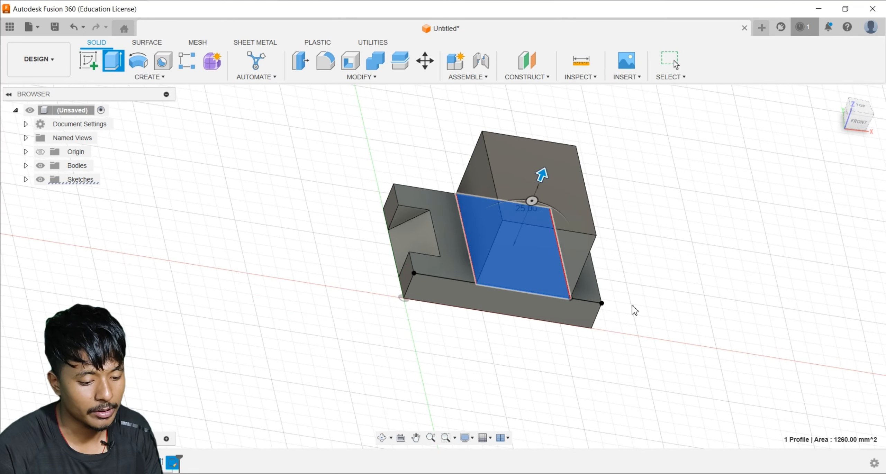
# - Consult reference drawing 6.jpg for the upright's slope and start a new sketch on the bracket's front side face
pyautogui.keyDown('shift'); pyautogui.moveTo(429, 307); pyautogui.dragTo(522, 313, button='middle'); pyautogui.keyUp('shift')
pyautogui.scroll(3, 491, 259)
pyautogui.click(536, 473)
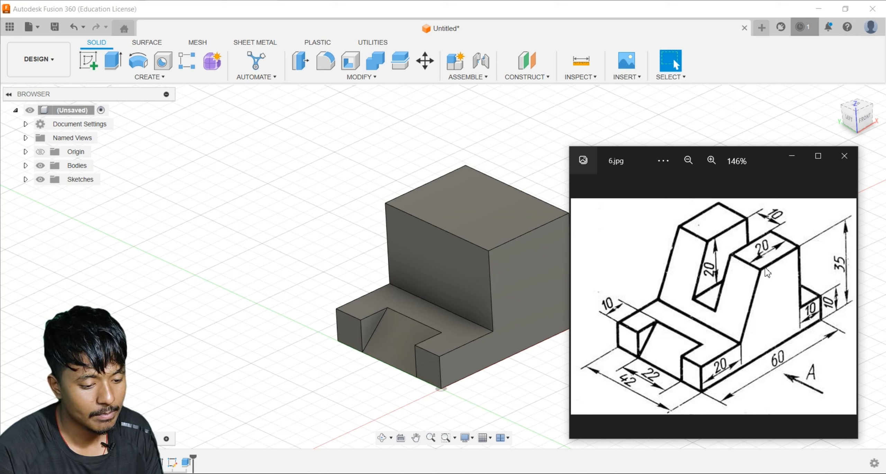
pyautogui.click(517, 286)
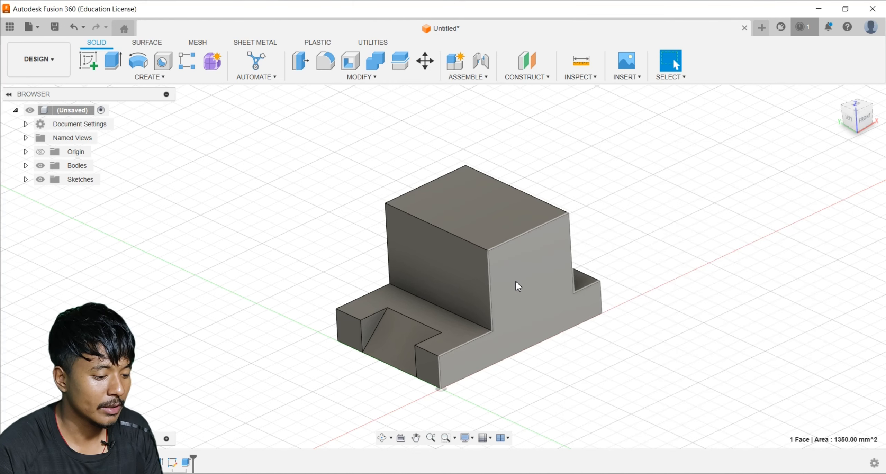
pyautogui.click(515, 281)
pyautogui.click(90, 70)
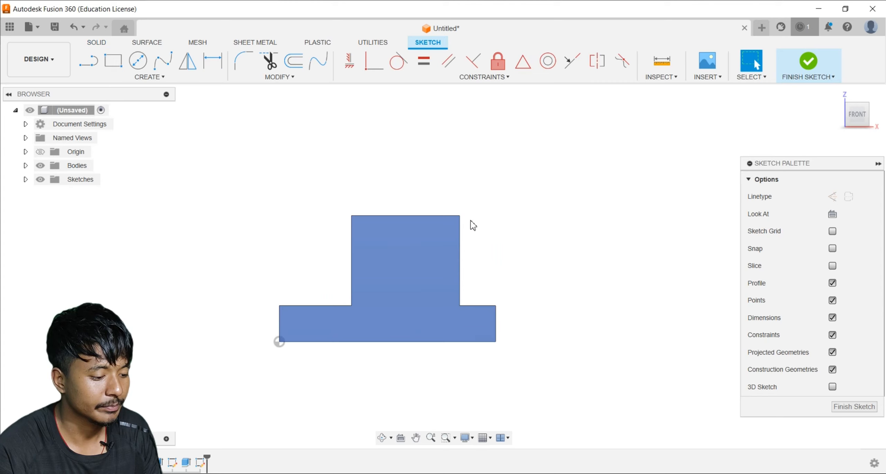
# - Draw a 20 mm line from the upright's rear top corner along its top edge, with a sloped line from its end to the upright's notch-side foot
pyautogui.press('l')
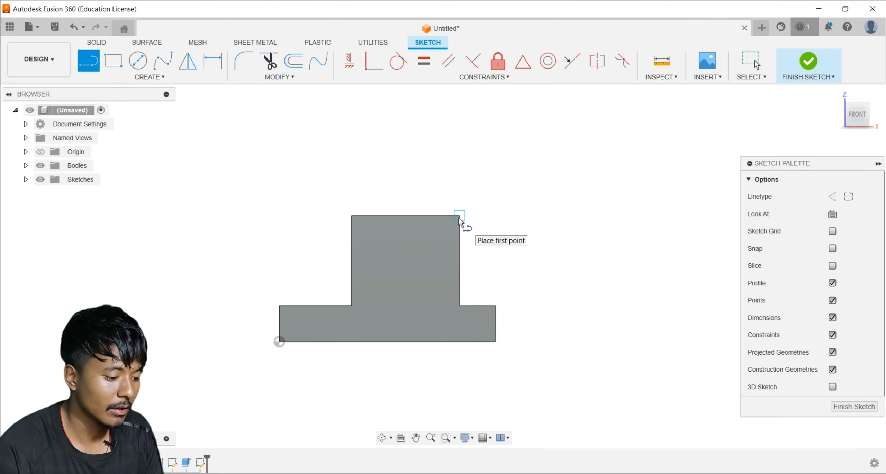
pyautogui.click(459, 218)
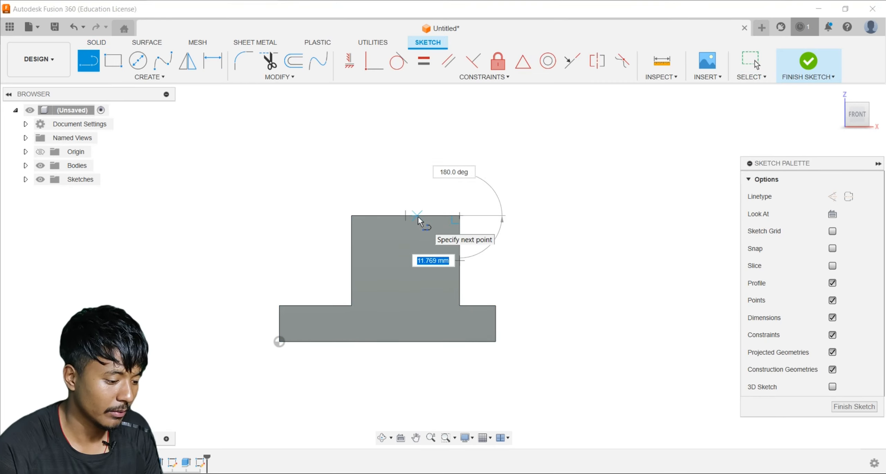
pyautogui.write('20')
pyautogui.press('Tab')
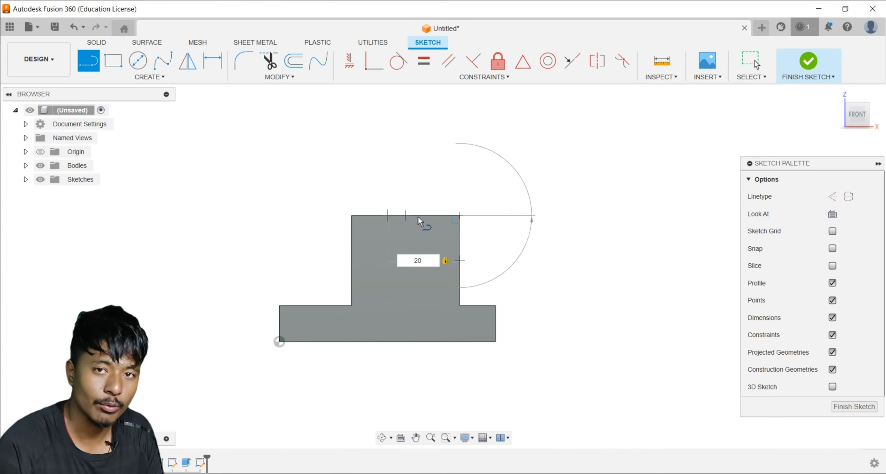
pyautogui.press('Return')
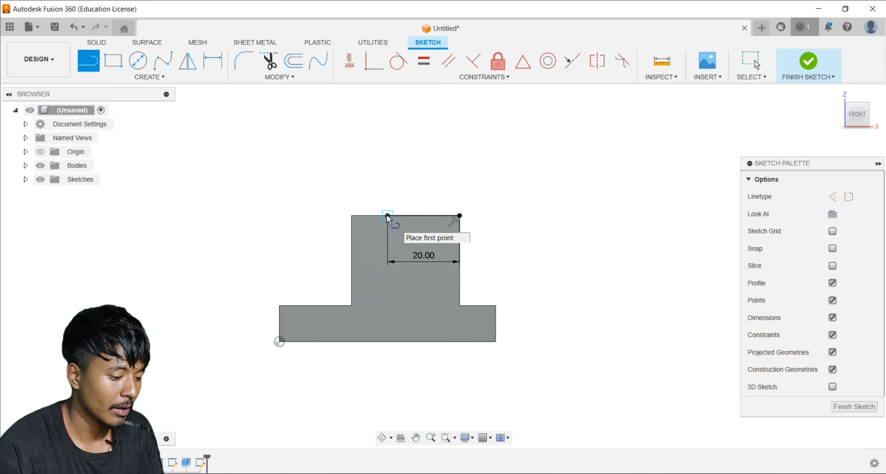
pyautogui.click(387, 215)
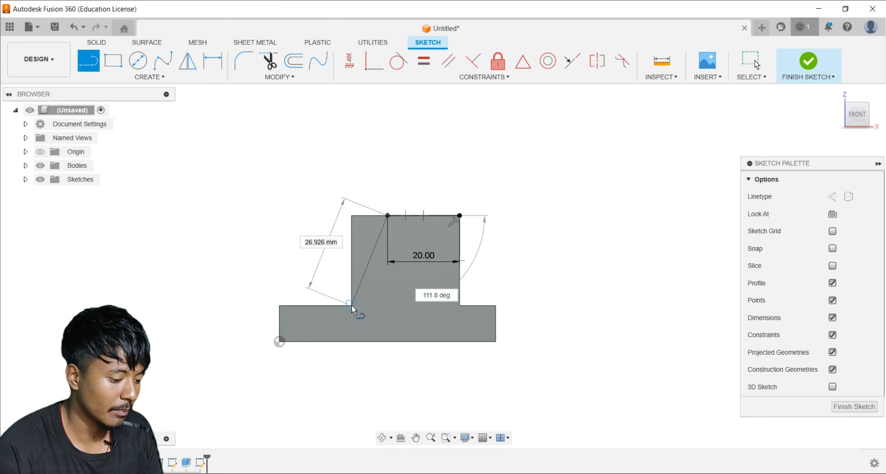
pyautogui.click(352, 306)
# - Extrude the triangular corner profile as a cut across the upright's full width to slope its notch-side face
pyautogui.scroll(5, 367, 290)
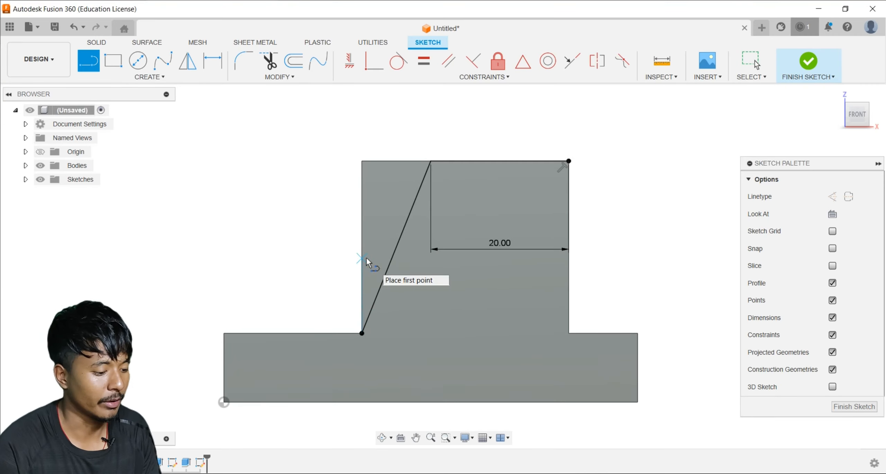
pyautogui.press('e')
pyautogui.click(384, 278)
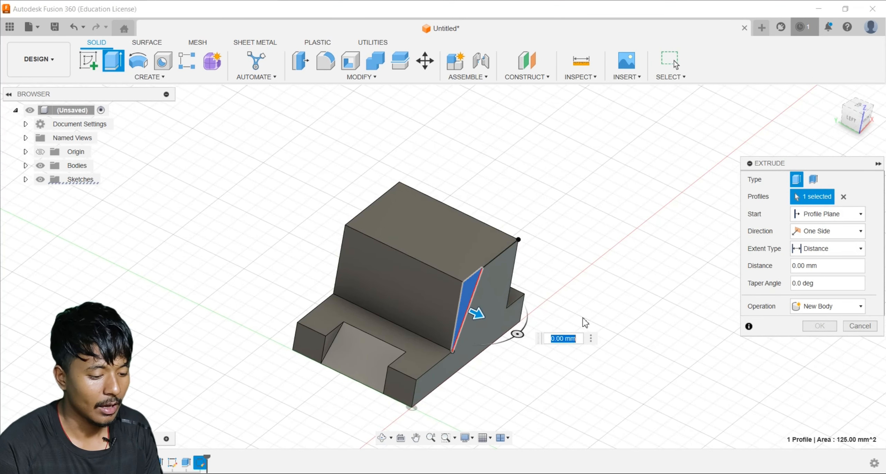
pyautogui.moveTo(477, 314); pyautogui.dragTo(322, 242)
pyautogui.click(819, 344)
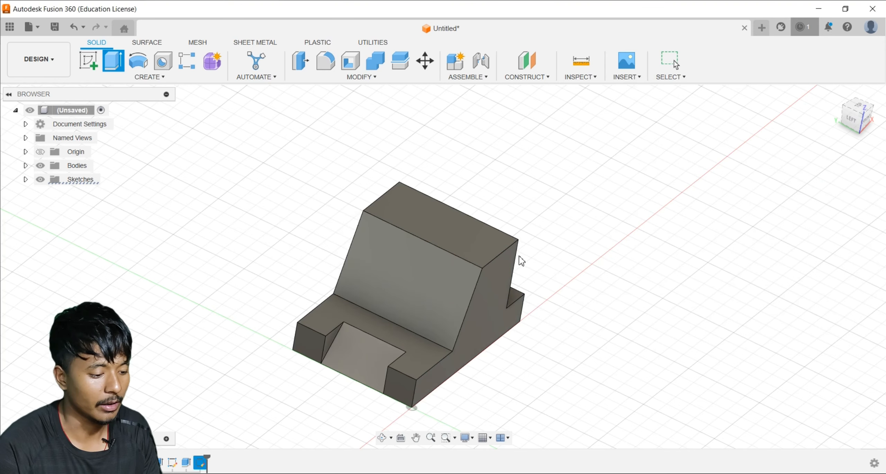
# - Consult reference drawing 6.jpg for the slot's dimensions and start a new sketch on the upright's top face
pyautogui.keyDown('shift'); pyautogui.moveTo(487, 217); pyautogui.dragTo(464, 192, button='middle'); pyautogui.keyUp('shift')
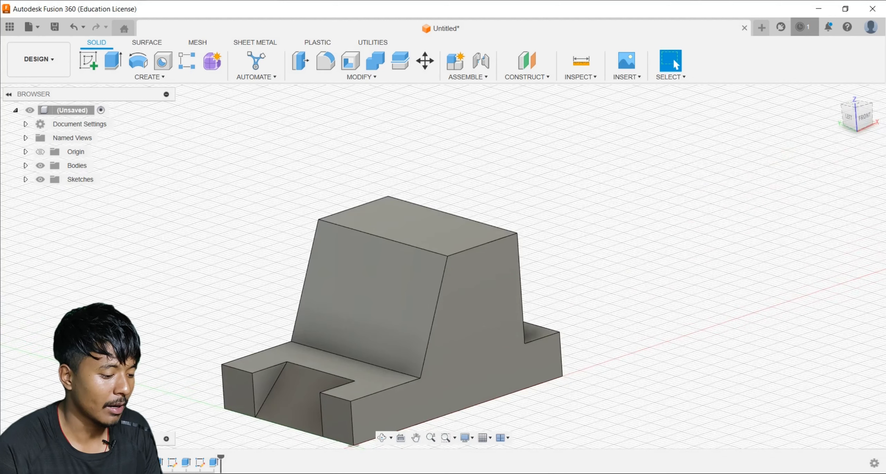
pyautogui.hotkey('alt', 'Tab')
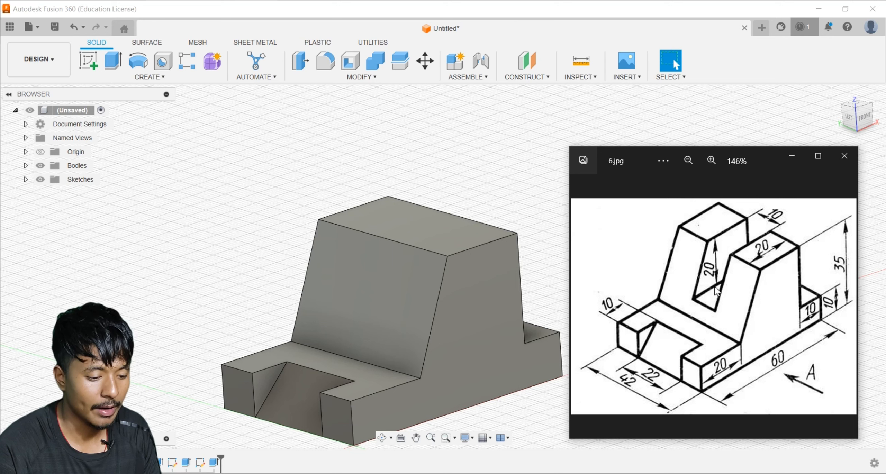
pyautogui.click(430, 235)
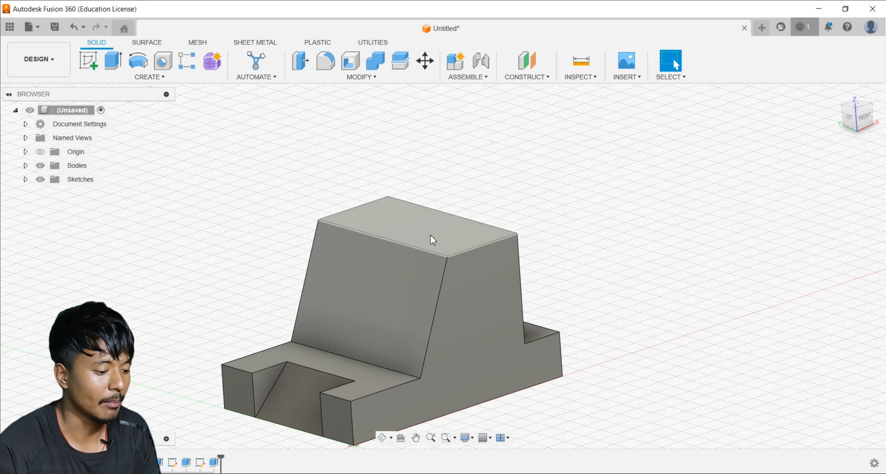
pyautogui.click(88, 63)
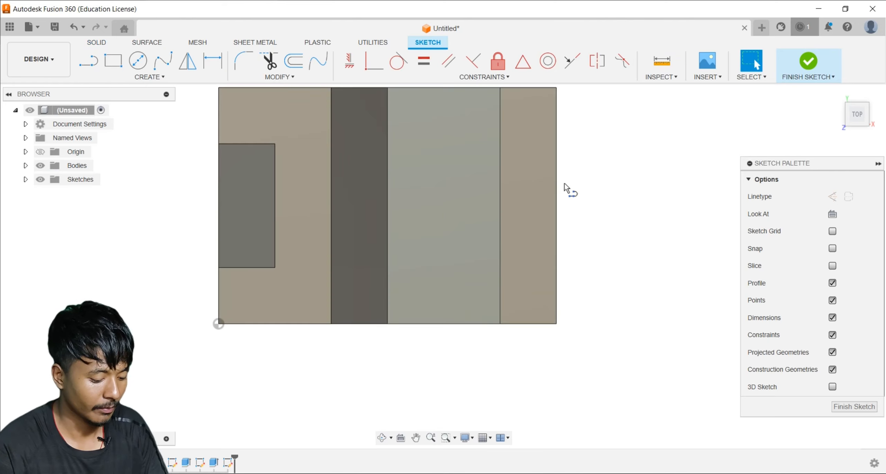
# - Draw a 5 mm line from the midpoint of the upright's rear top edge along that edge
pyautogui.press('l')
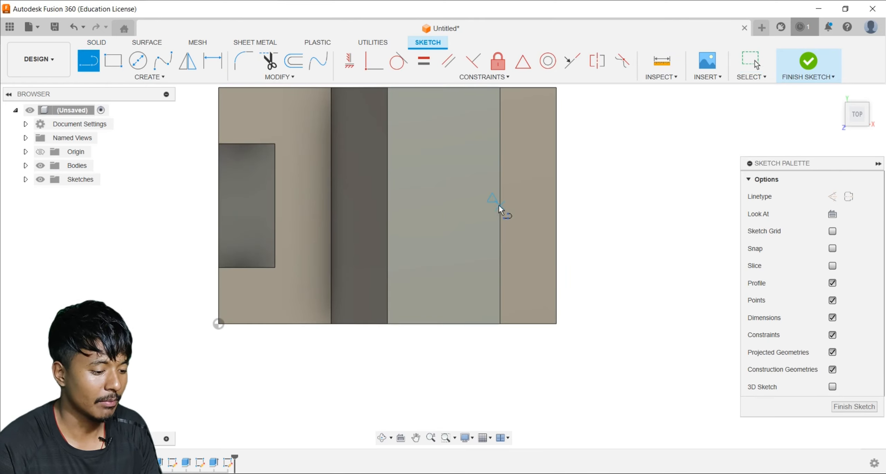
pyautogui.click(500, 208)
pyautogui.write('10')
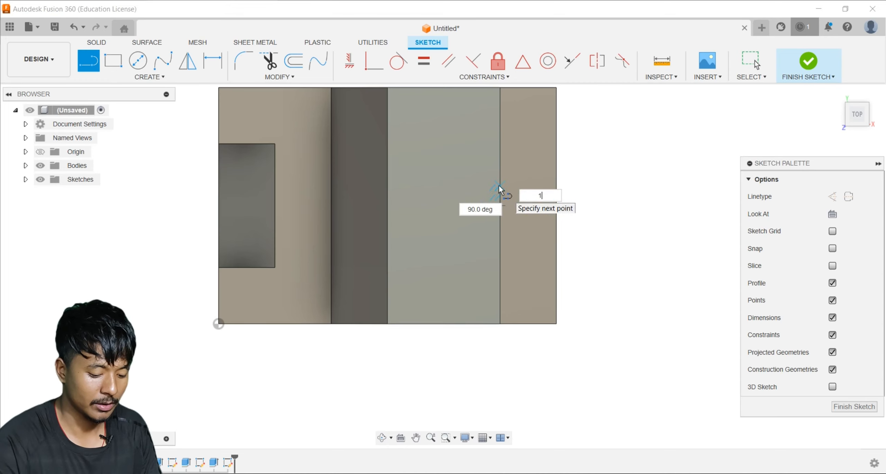
pyautogui.press('Tab')
pyautogui.press('BackSpace')
pyautogui.press('BackSpace')
pyautogui.write('5')
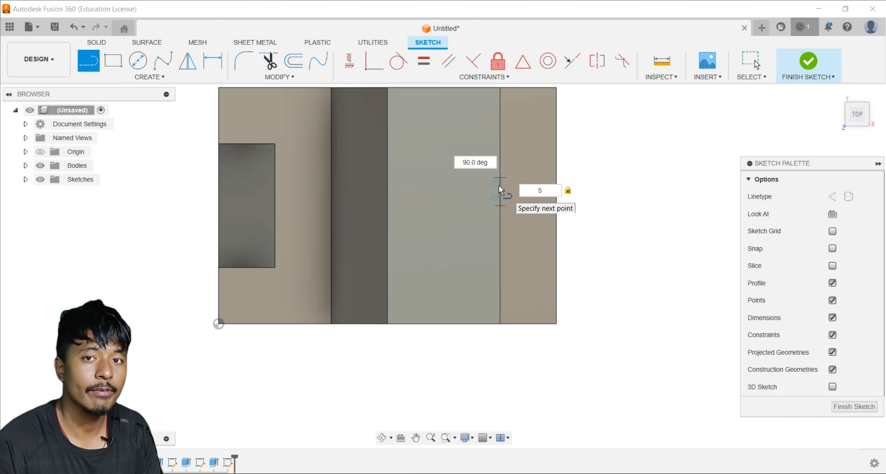
pyautogui.press('Return')
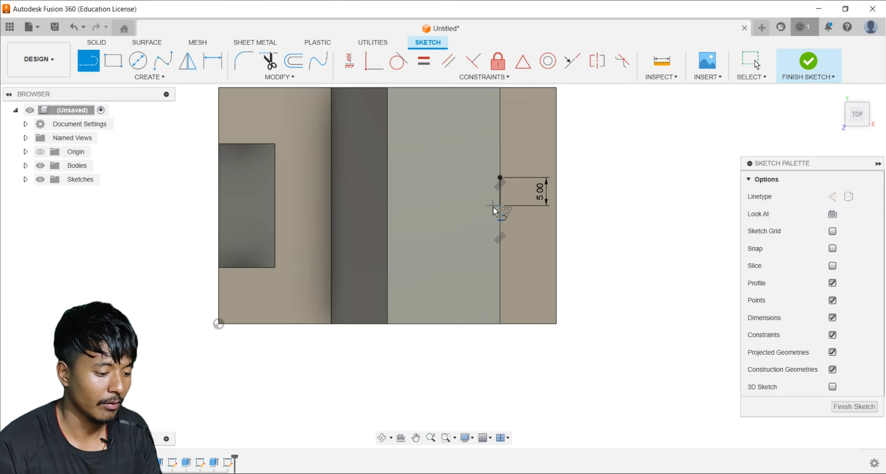
# - Draw a second line from the same midpoint in the opposite direction along the edge, entering a length of -5 mm
pyautogui.click(500, 206)
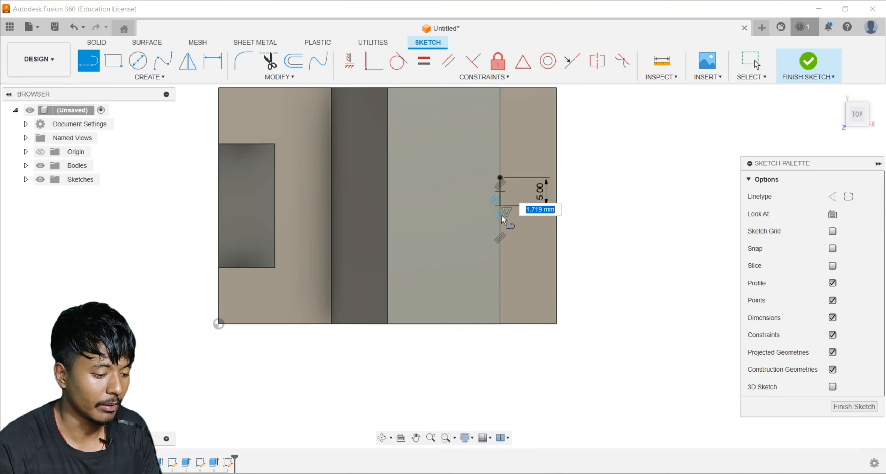
pyautogui.press('Tab')
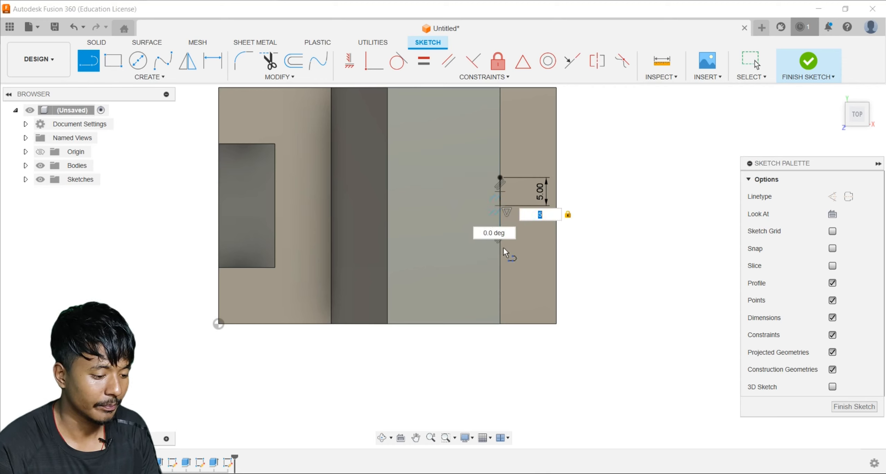
pyautogui.write('-5')
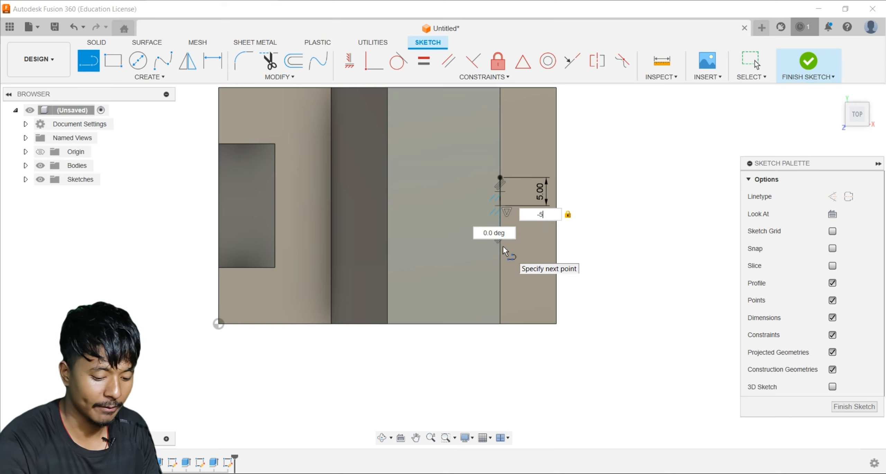